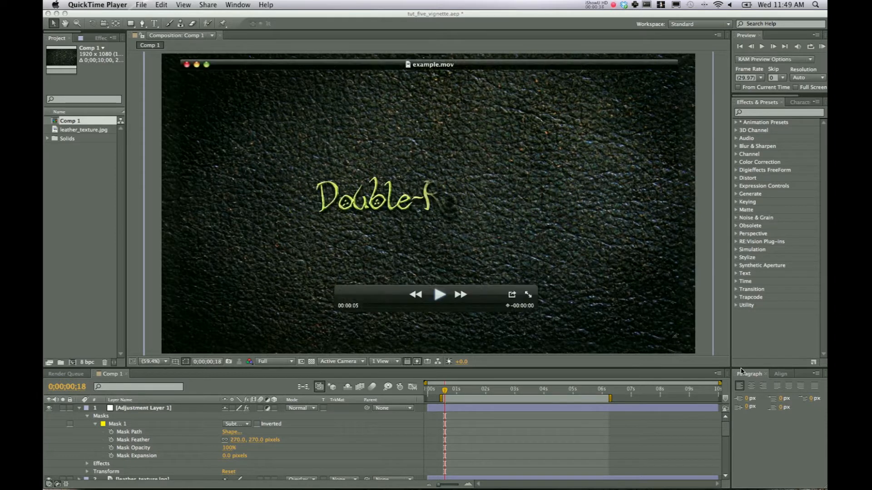
Step: Play the example.mov preview, close it and switch back to the After Effects project
{"action": "left_click", "coordinate": [438, 295]}
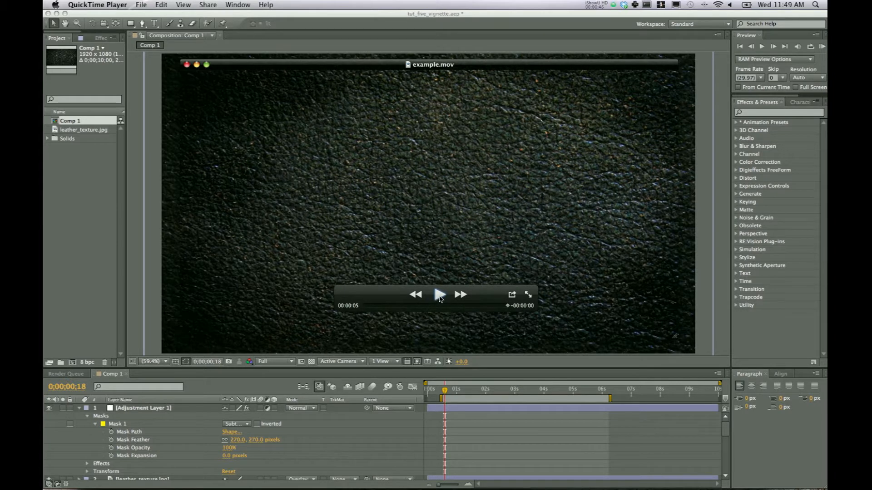
{"action": "left_click", "coordinate": [186, 65]}
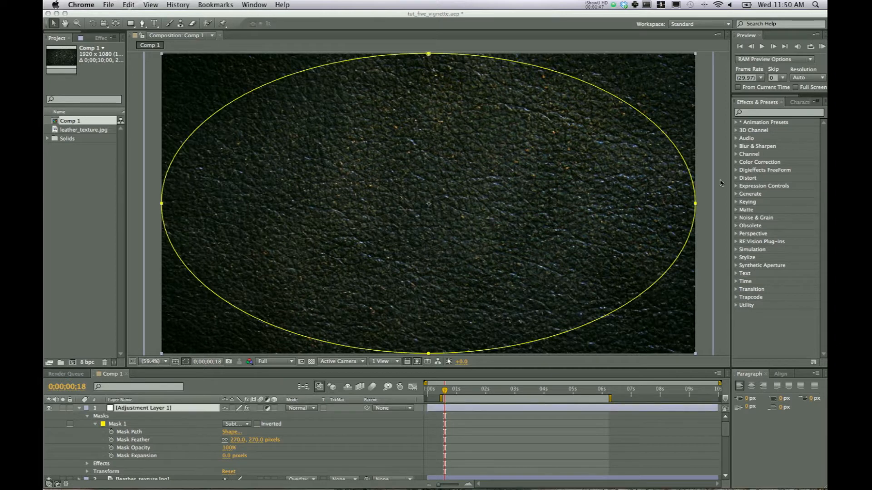
{"action": "left_click", "coordinate": [721, 183]}
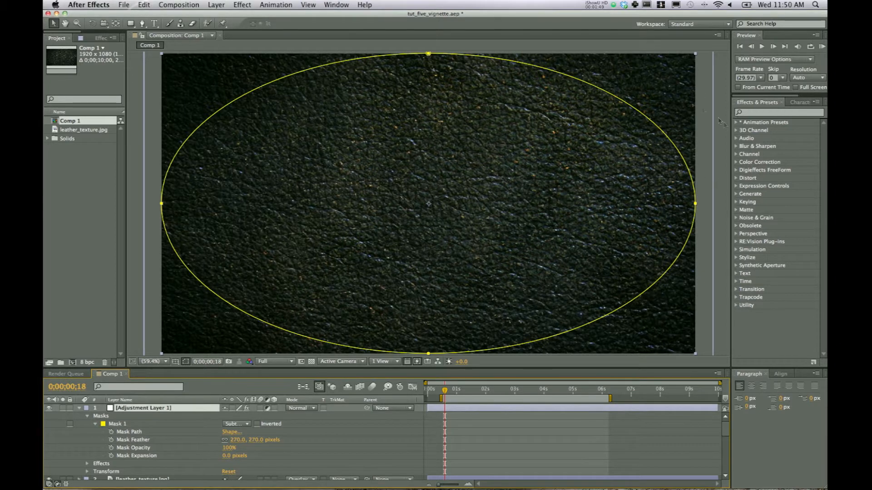
Step: Compare the leather background with Adjustment Layer 1 hidden and shown, without the mask outline
{"action": "left_click", "coordinate": [69, 454]}
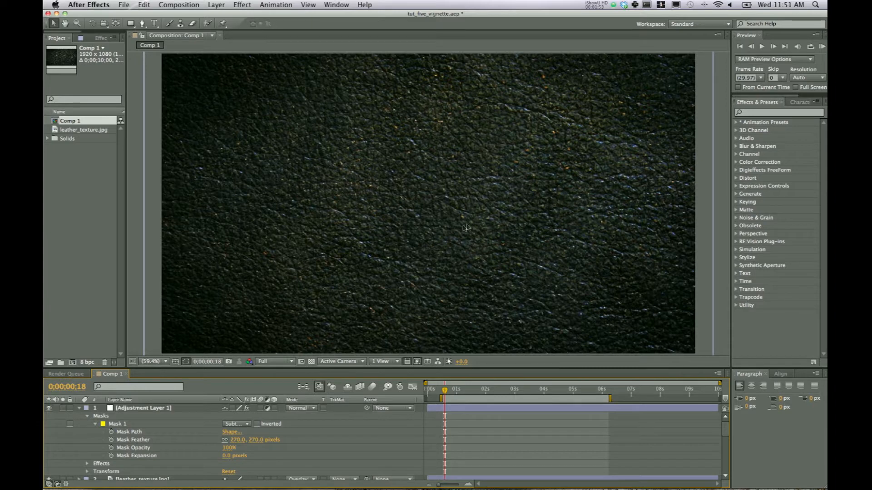
{"action": "left_click", "coordinate": [48, 410]}
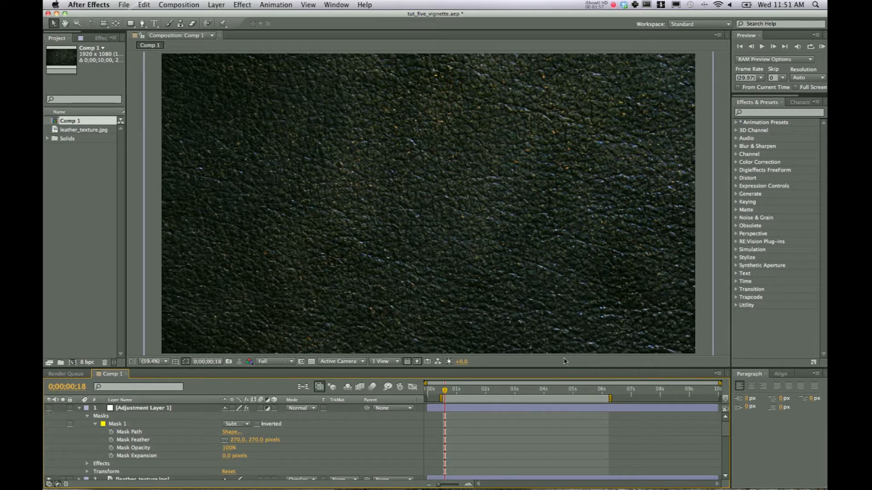
{"action": "left_click", "coordinate": [48, 409]}
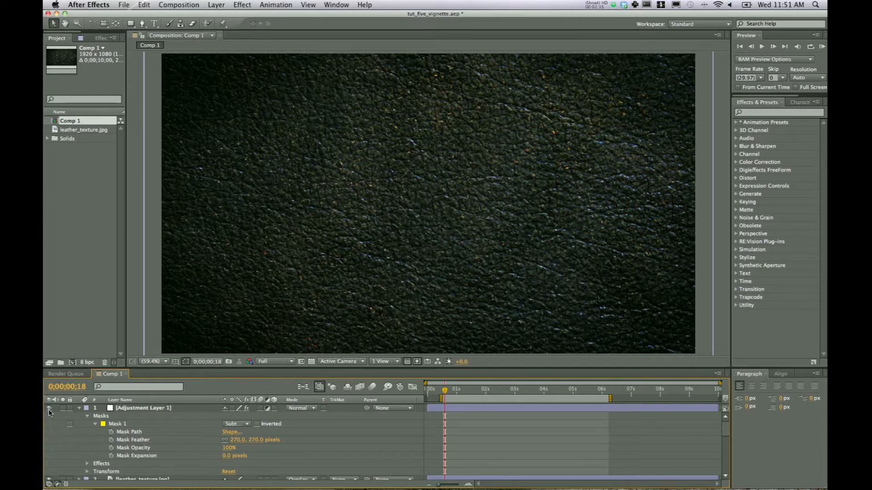
Step: Delete Adjustment Layer 1 and move the current time to 0;00;02;18
{"action": "left_click", "coordinate": [140, 409]}
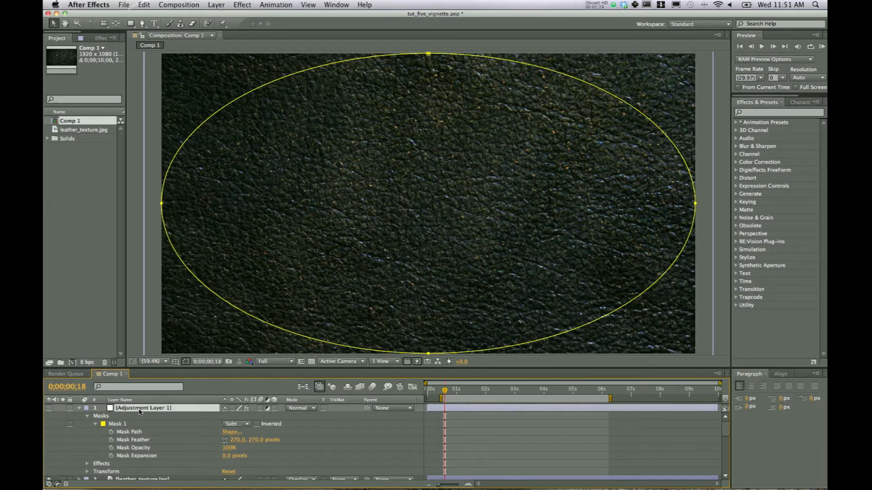
{"action": "key", "text": "Delete"}
{"action": "left_click_drag", "start_coordinate": [446, 391], "coordinate": [503, 395]}
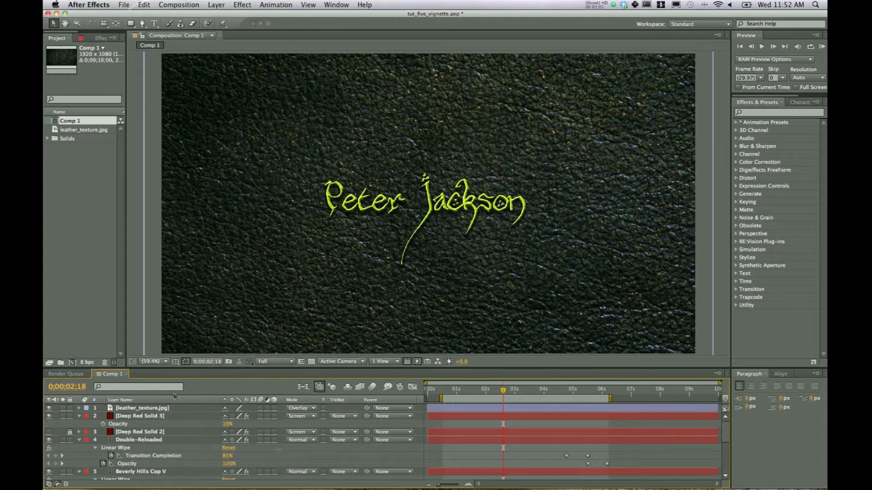
Step: Create a new adjustment layer above the leather texture and apply the Curves effect to it
{"action": "left_click", "coordinate": [221, 8]}
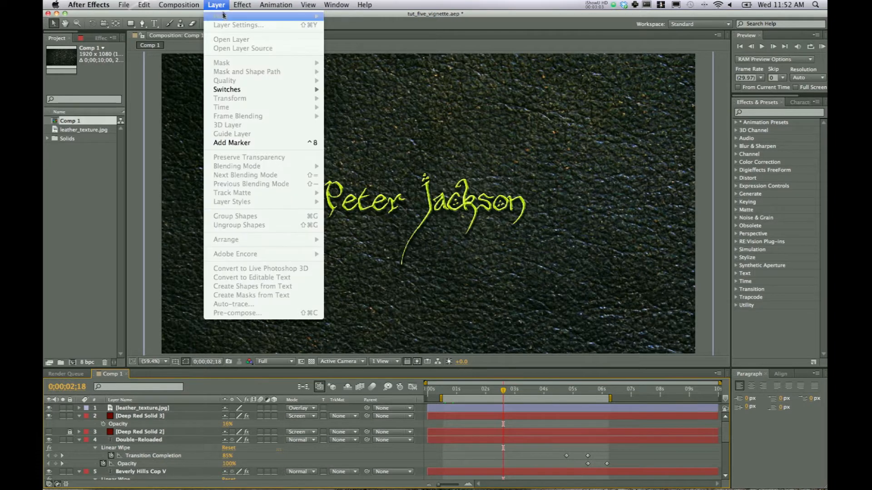
{"action": "mouse_move", "coordinate": [222, 16]}
{"action": "left_click", "coordinate": [376, 74]}
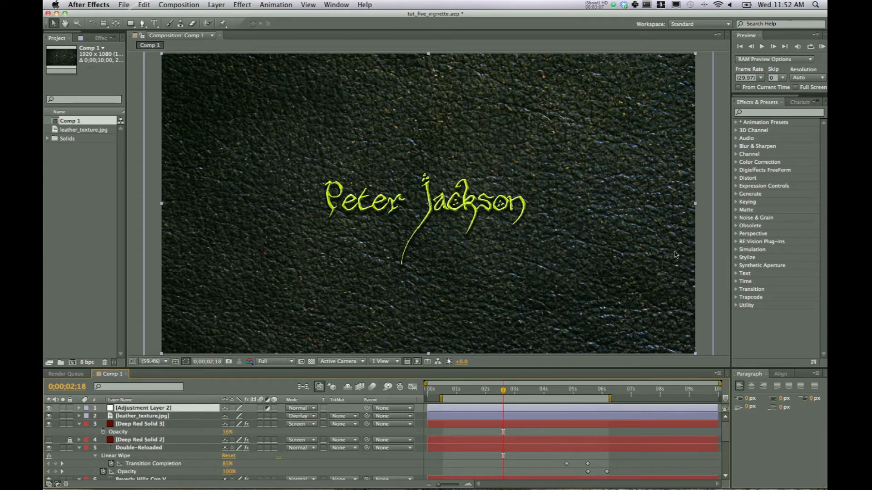
{"action": "left_click", "coordinate": [755, 113]}
{"action": "type", "text": "curves"}
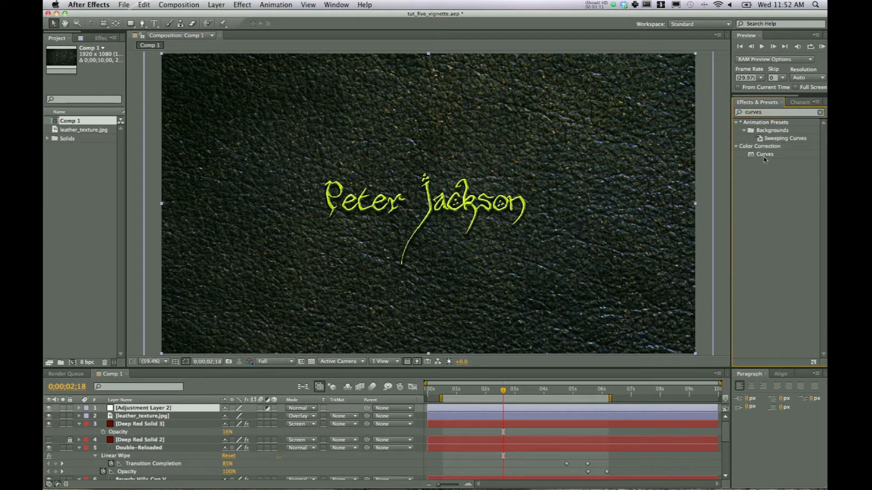
{"action": "left_click_drag", "start_coordinate": [764, 155], "coordinate": [132, 411]}
Step: Darken the RGB curve by lowering its white end point and bending its middle downward
{"action": "left_click_drag", "start_coordinate": [126, 316], "coordinate": [227, 314]}
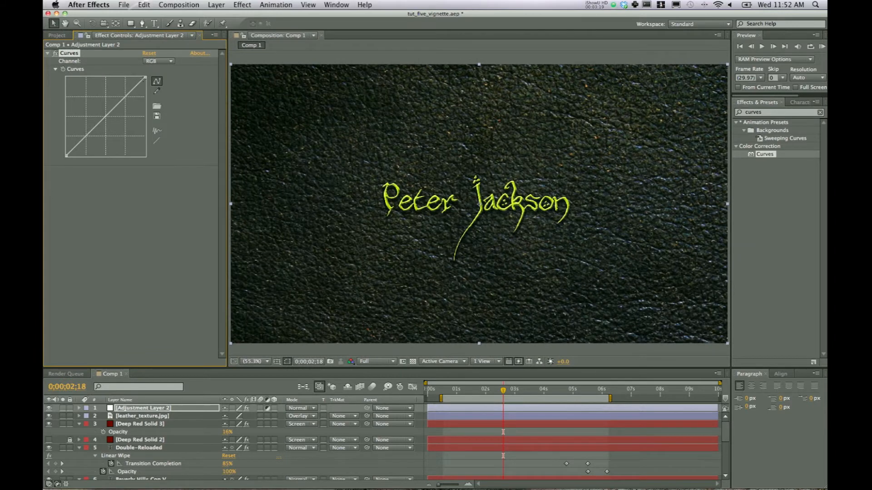
{"action": "left_click_drag", "start_coordinate": [145, 82], "coordinate": [145, 108]}
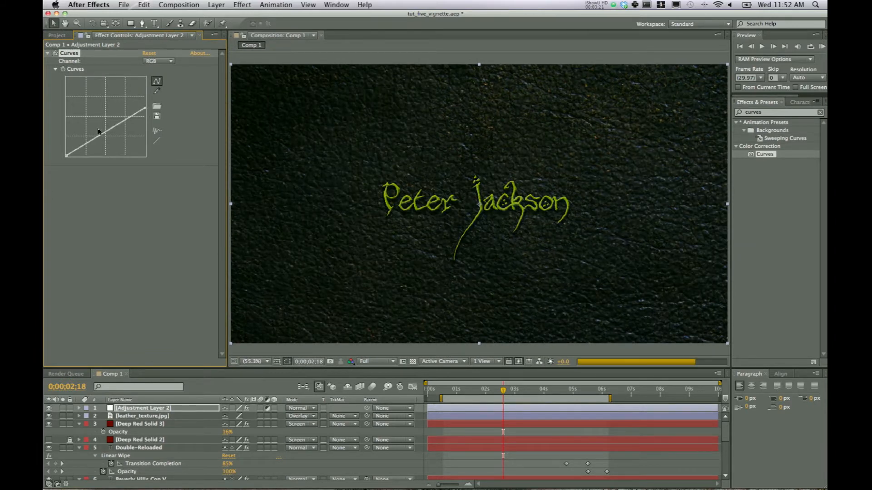
{"action": "left_click_drag", "start_coordinate": [108, 135], "coordinate": [114, 144]}
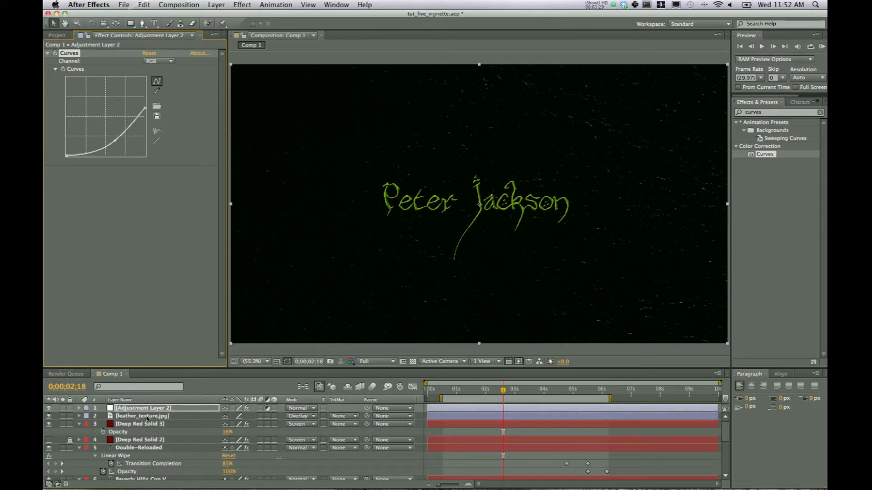
Step: Add a full-frame elliptical mask to the adjustment layer with the Ellipse Tool and return to the Selection tool
{"action": "left_click", "coordinate": [132, 25]}
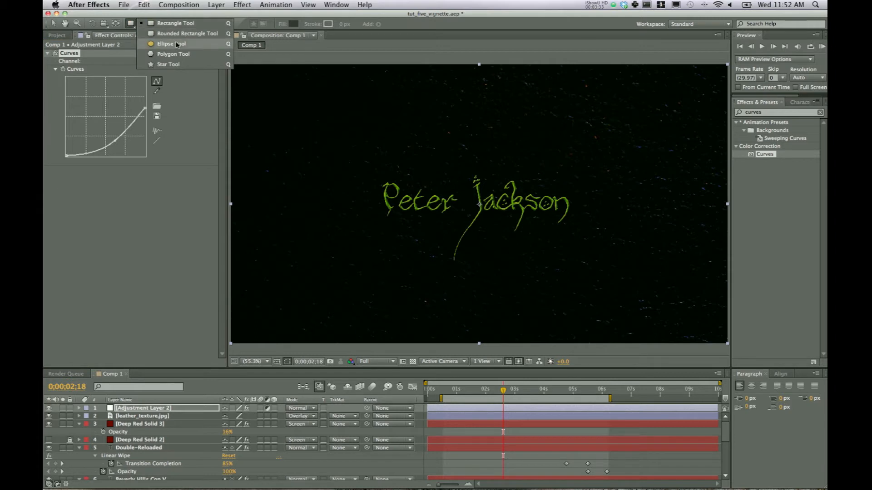
{"action": "left_click", "coordinate": [176, 45]}
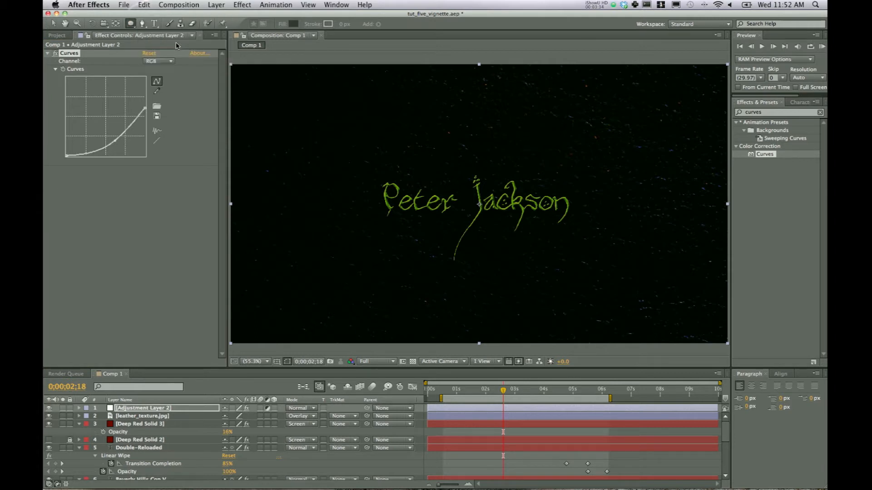
{"action": "left_click", "coordinate": [132, 25]}
{"action": "left_click", "coordinate": [181, 43]}
{"action": "double_click", "coordinate": [130, 25]}
{"action": "key", "text": "v"}
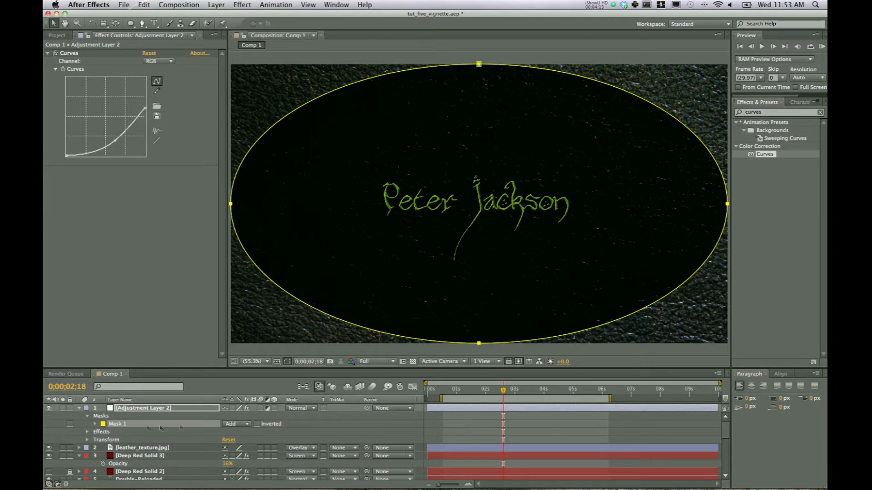
Step: Set the elliptical mask's mode to Subtract and deselect the layer
{"action": "left_click", "coordinate": [232, 425]}
{"action": "left_click", "coordinate": [241, 441]}
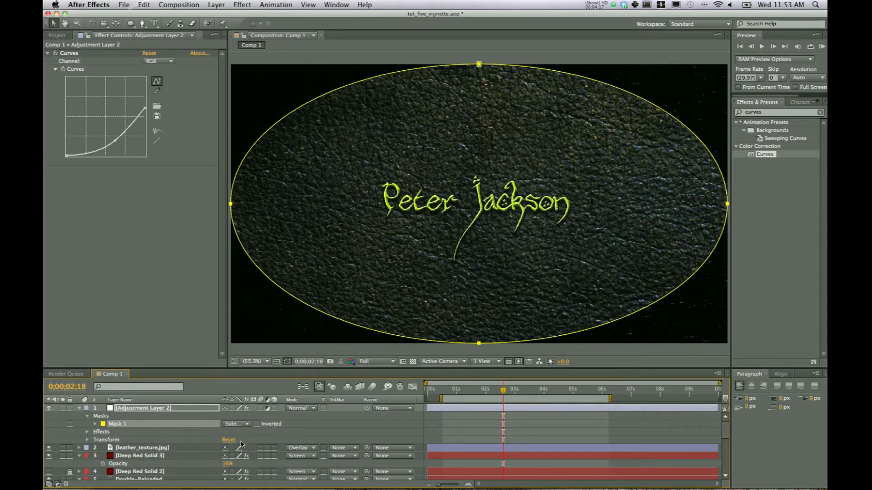
{"action": "left_click", "coordinate": [176, 440]}
{"action": "left_click", "coordinate": [60, 435]}
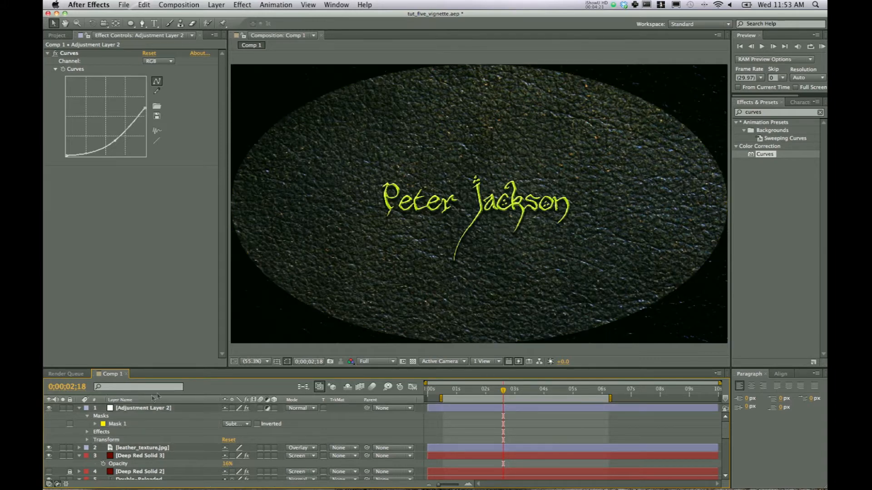
Step: Expand the elliptical mask's properties and set its Mask Feather to 248 pixels
{"action": "left_click", "coordinate": [95, 424]}
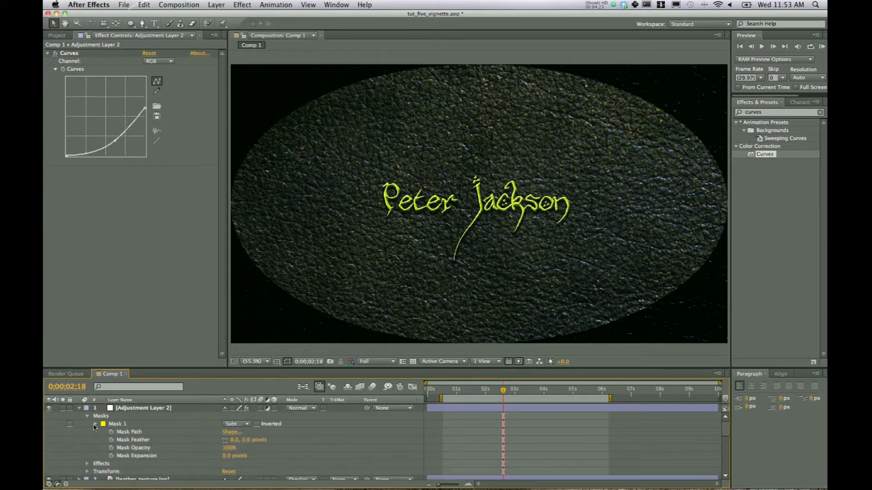
{"action": "left_click", "coordinate": [131, 440]}
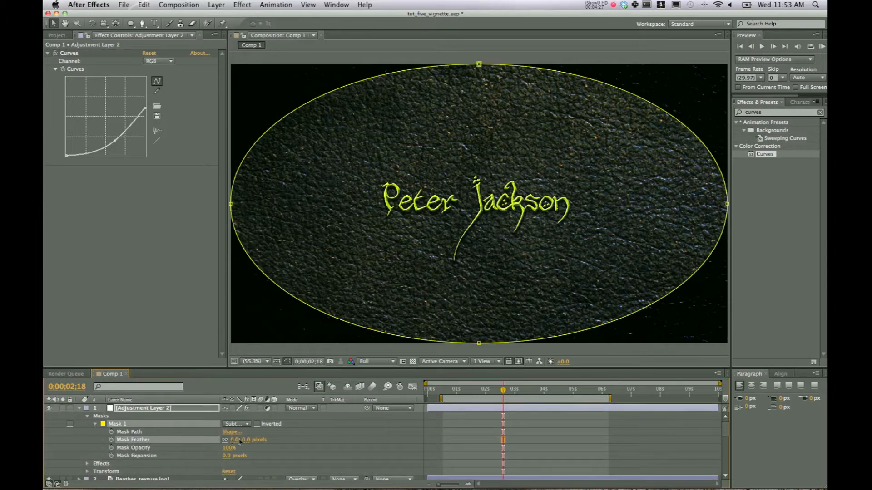
{"action": "left_click_drag", "start_coordinate": [257, 440], "coordinate": [331, 441]}
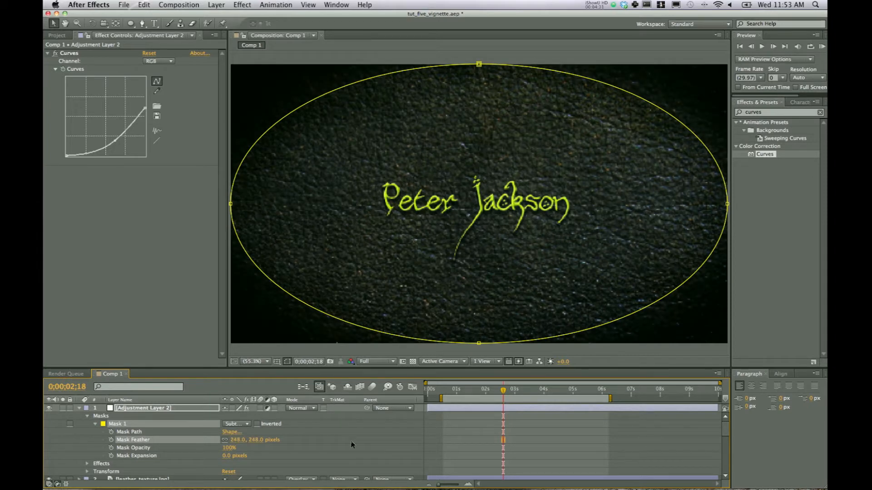
{"action": "left_click", "coordinate": [238, 353]}
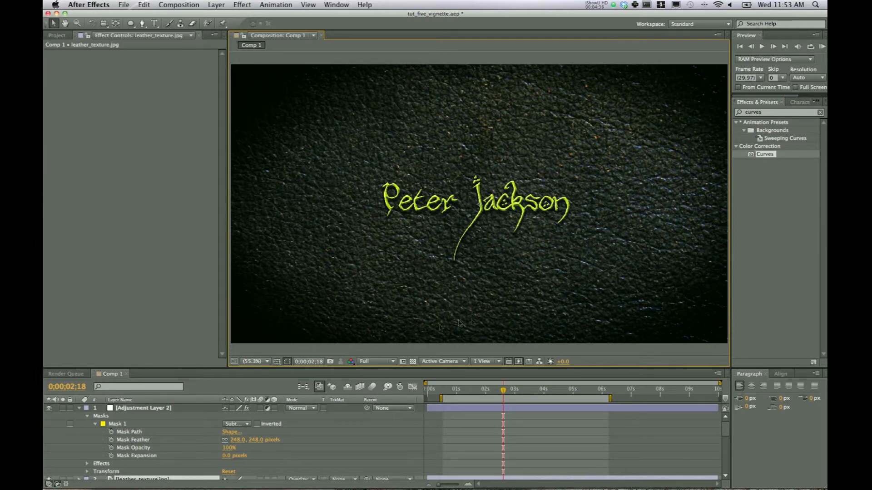
Step: Set the elliptical mask's Mask Feather to 78 pixels and check the vignette edge with the layer deselected
{"action": "left_click_drag", "start_coordinate": [239, 445], "coordinate": [159, 443]}
{"action": "left_click", "coordinate": [266, 352]}
{"action": "left_click", "coordinate": [272, 351]}
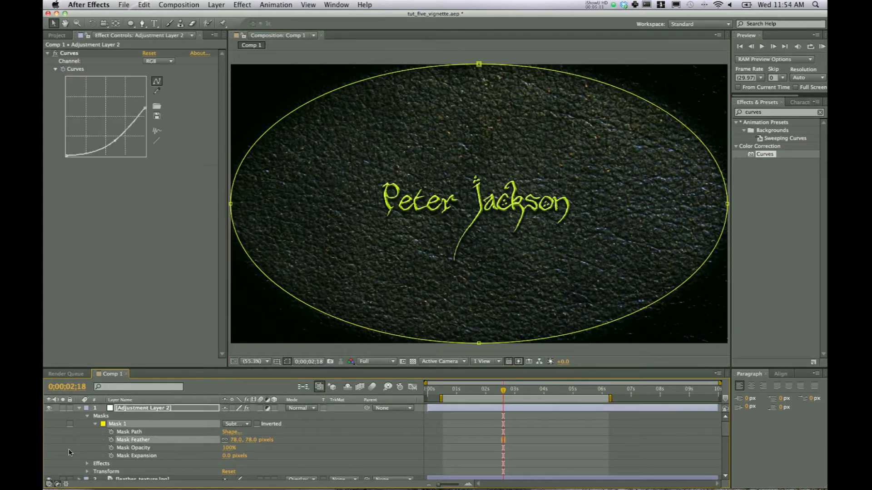
{"action": "left_click", "coordinate": [69, 449]}
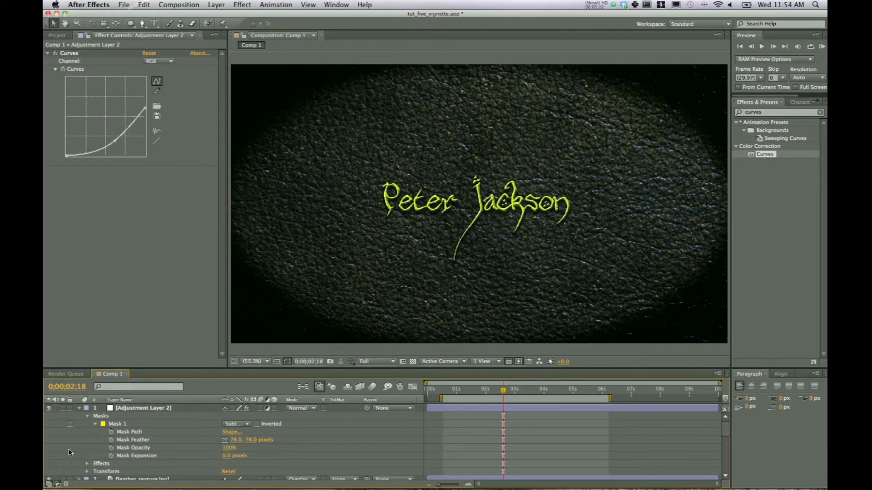
{"action": "left_click", "coordinate": [134, 407]}
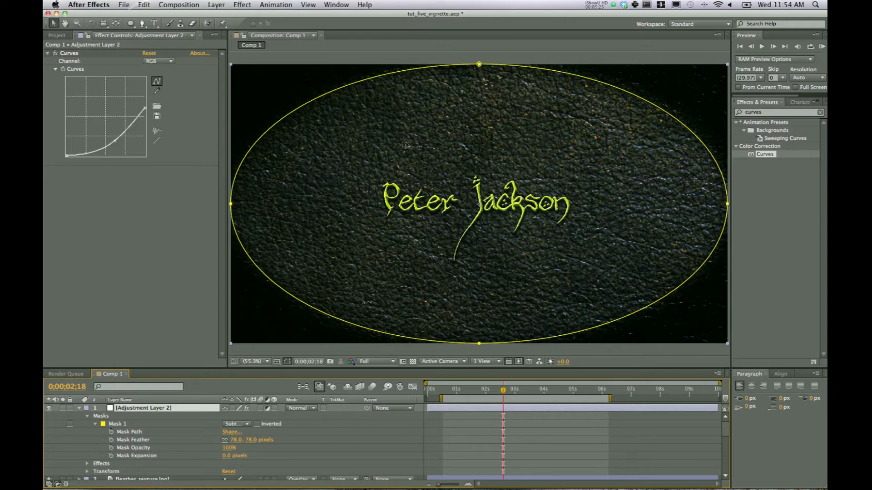
Step: Create a new 1920 by 1080 composition with the HDTV 1080 29.97 preset and a 10-second duration
{"action": "left_click", "coordinate": [197, 7]}
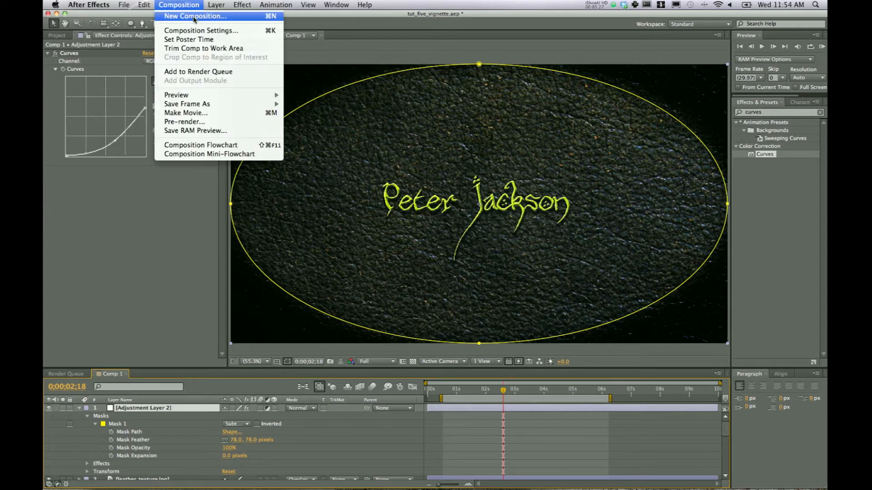
{"action": "left_click", "coordinate": [195, 16]}
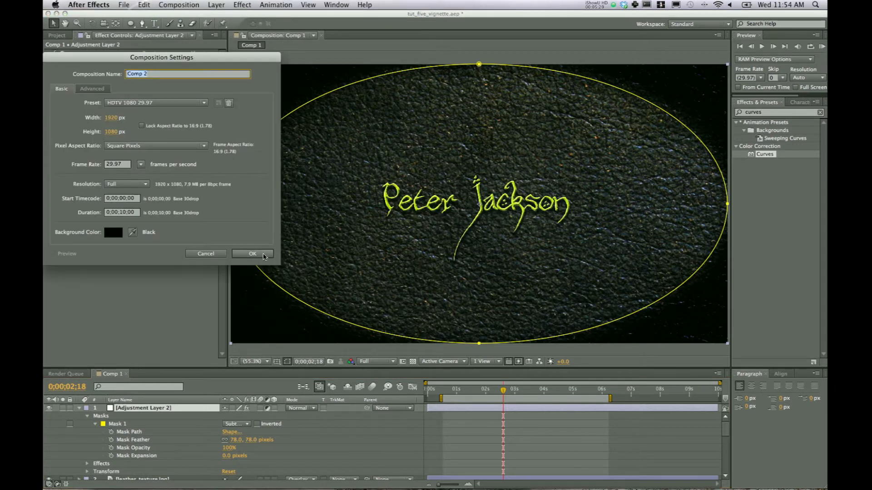
{"action": "left_click", "coordinate": [265, 256]}
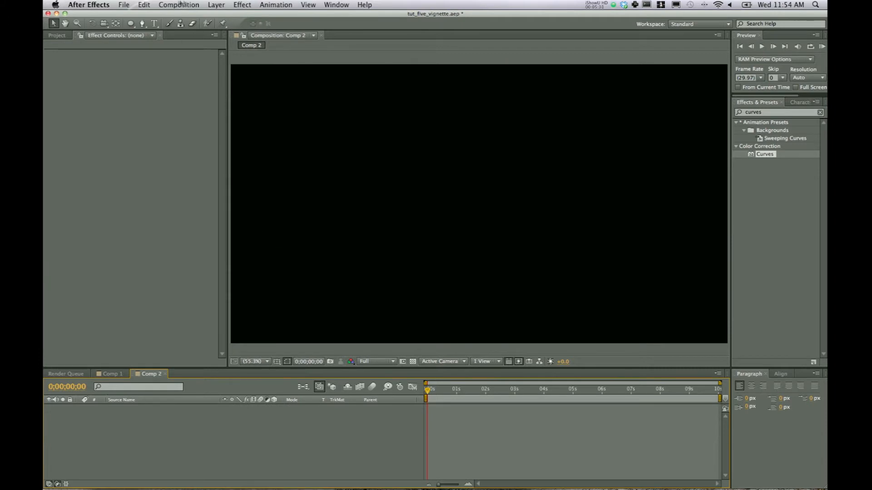
Step: Create a full-frame solid layer in a pale gray-red color
{"action": "left_click", "coordinate": [216, 5]}
{"action": "mouse_move", "coordinate": [223, 16]}
{"action": "left_click", "coordinate": [344, 28]}
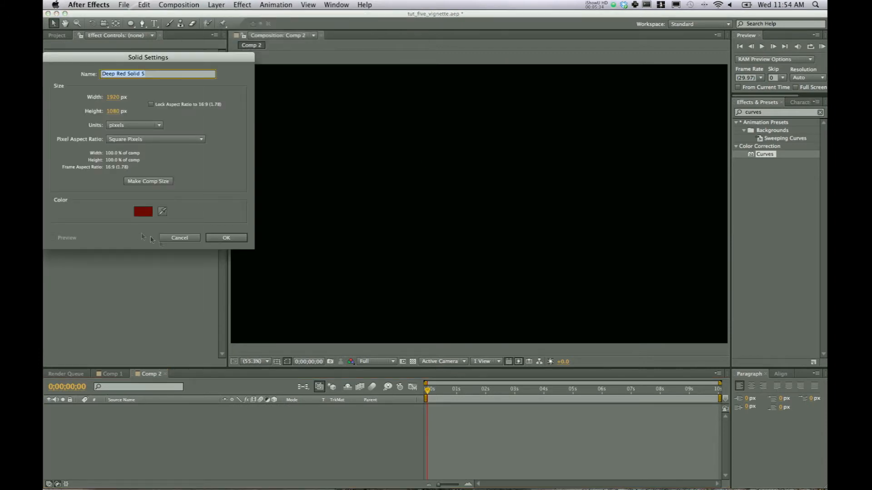
{"action": "left_click", "coordinate": [143, 212]}
{"action": "left_click", "coordinate": [70, 116]}
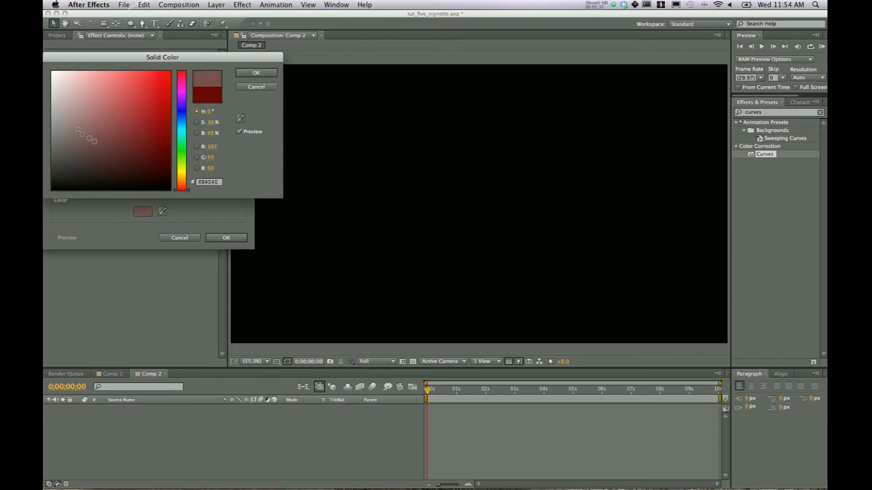
{"action": "left_click", "coordinate": [256, 73]}
{"action": "left_click", "coordinate": [226, 237]}
Step: Apply the Ramp effect to the solid and set its shape to Radial Ramp
{"action": "double_click", "coordinate": [771, 112]}
{"action": "type", "text": "ramp"}
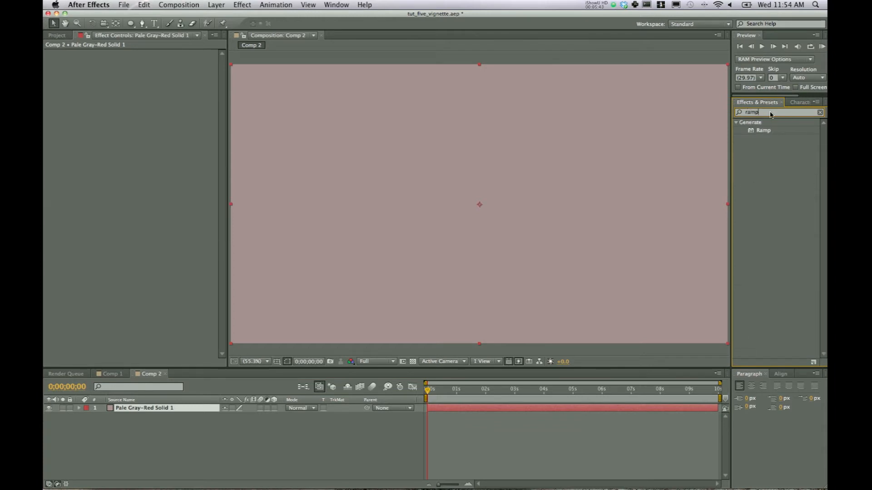
{"action": "left_click_drag", "start_coordinate": [767, 135], "coordinate": [491, 154]}
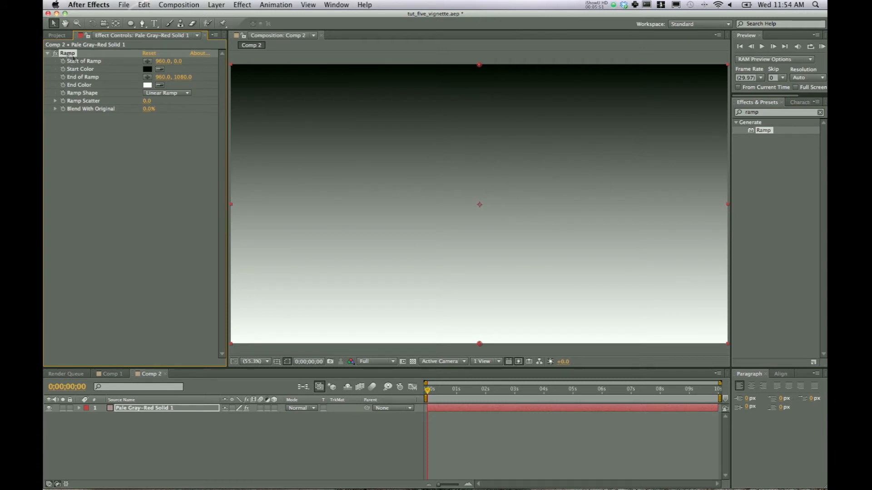
{"action": "left_click", "coordinate": [162, 93]}
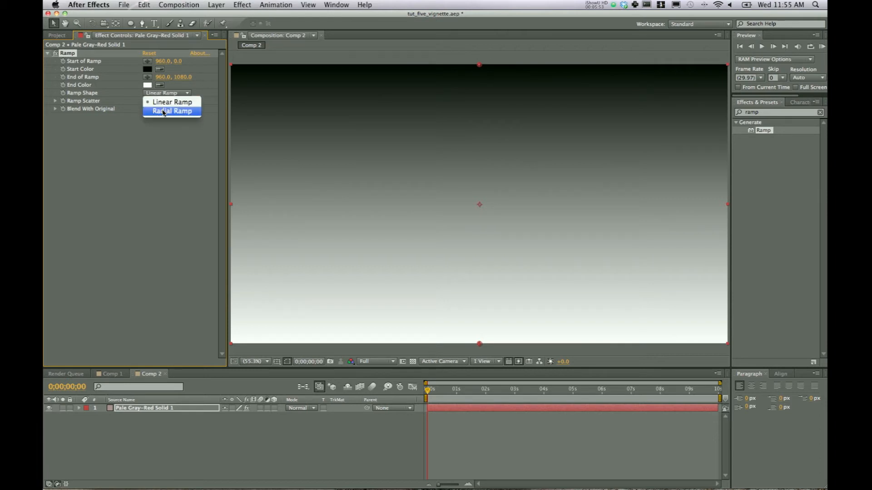
{"action": "left_click", "coordinate": [163, 111]}
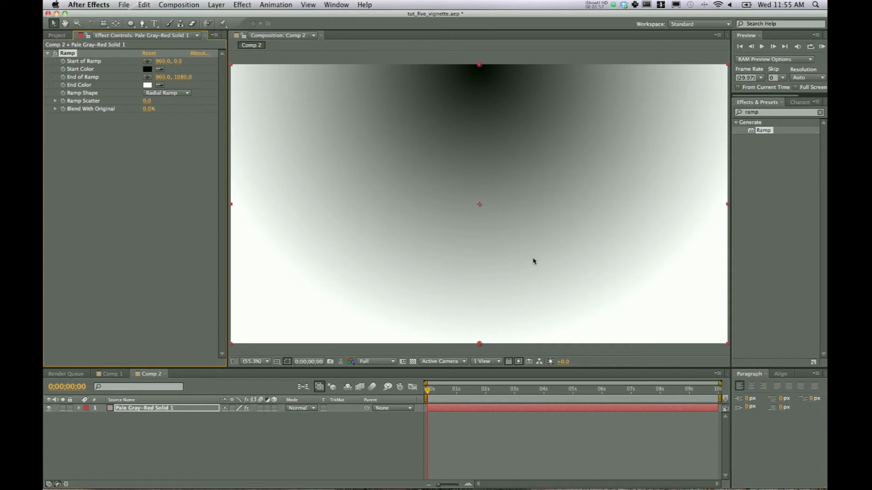
Step: Move the Ramp's start point to the frame centre at about 960, 542 and its end point far below the frame at about 1048, 3048
{"action": "left_click_drag", "start_coordinate": [479, 65], "coordinate": [478, 207]}
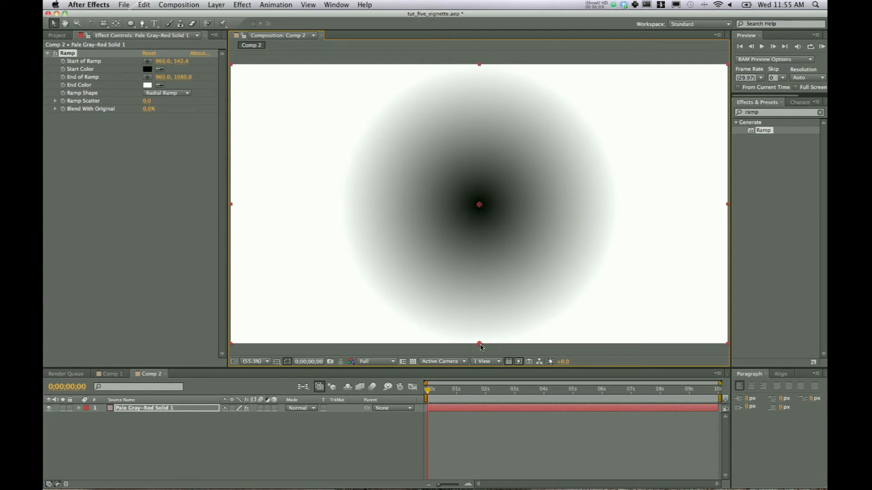
{"action": "left_click_drag", "start_coordinate": [480, 345], "coordinate": [480, 488]}
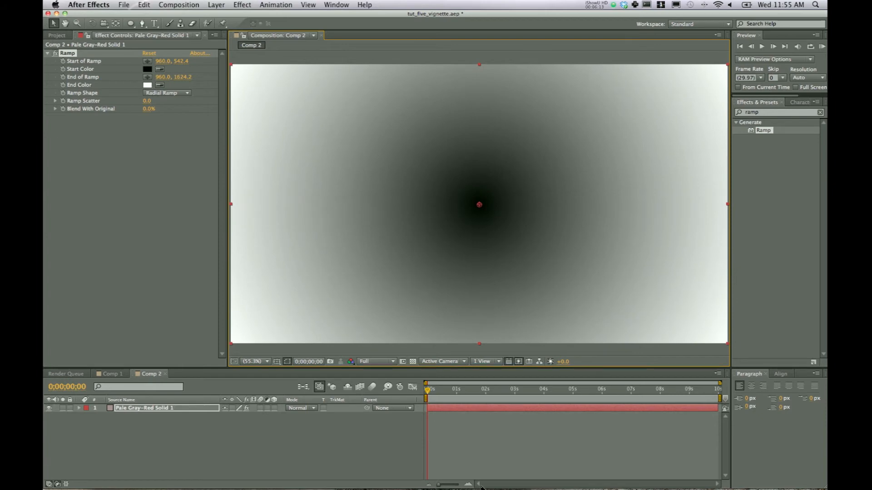
{"action": "scroll", "coordinate": [521, 299], "scroll_direction": "down", "scroll_amount": 5}
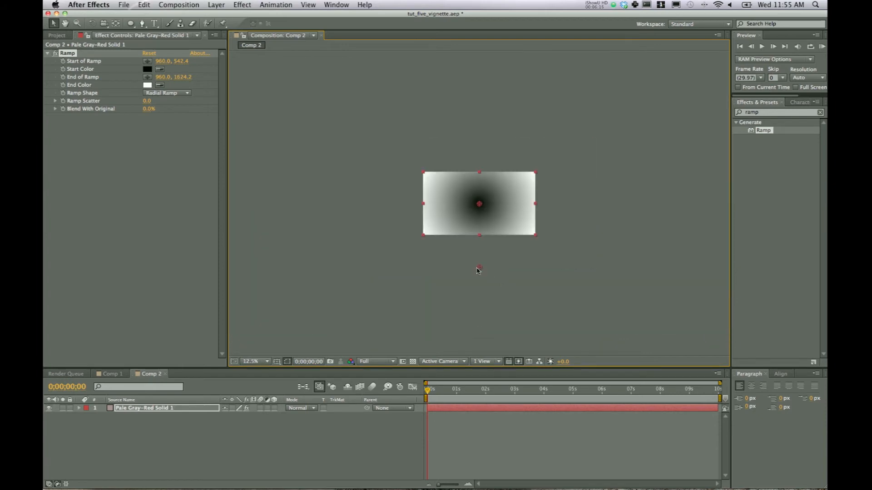
{"action": "left_click_drag", "start_coordinate": [478, 273], "coordinate": [484, 353]}
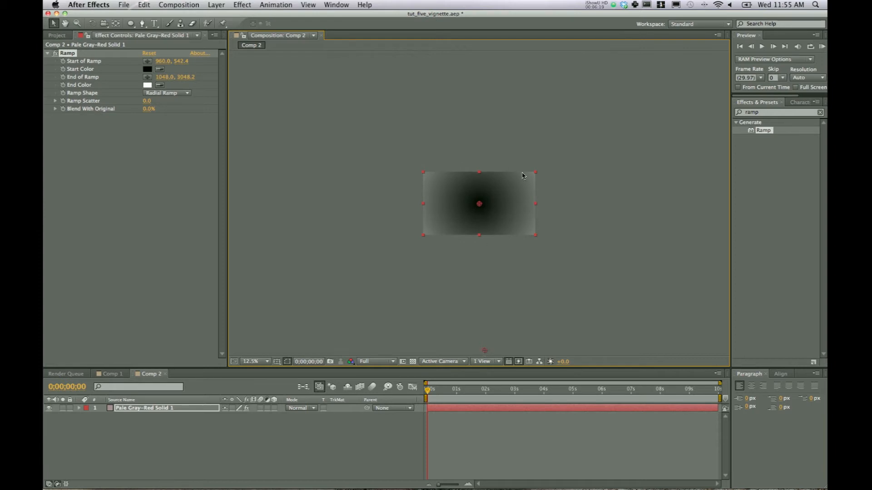
{"action": "scroll", "coordinate": [492, 195], "scroll_direction": "up", "scroll_amount": 1}
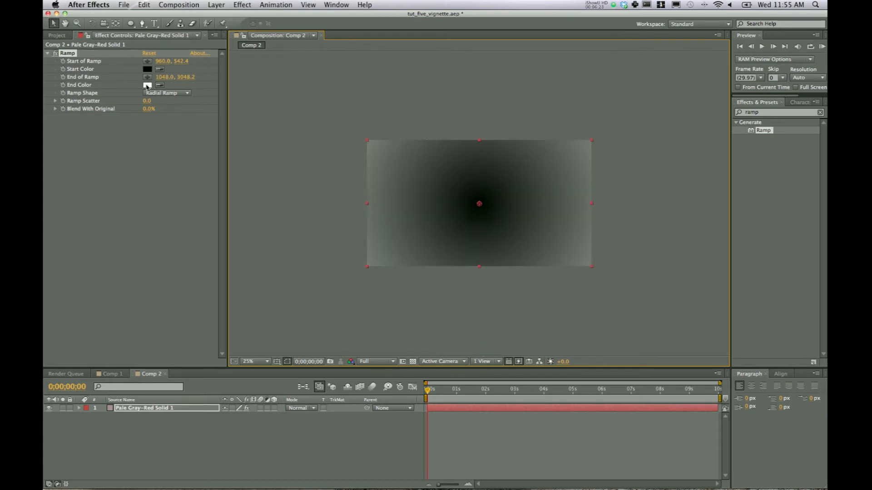
Step: Set the Ramp's start color to dark red and its end color to black (000000)
{"action": "left_click", "coordinate": [148, 70]}
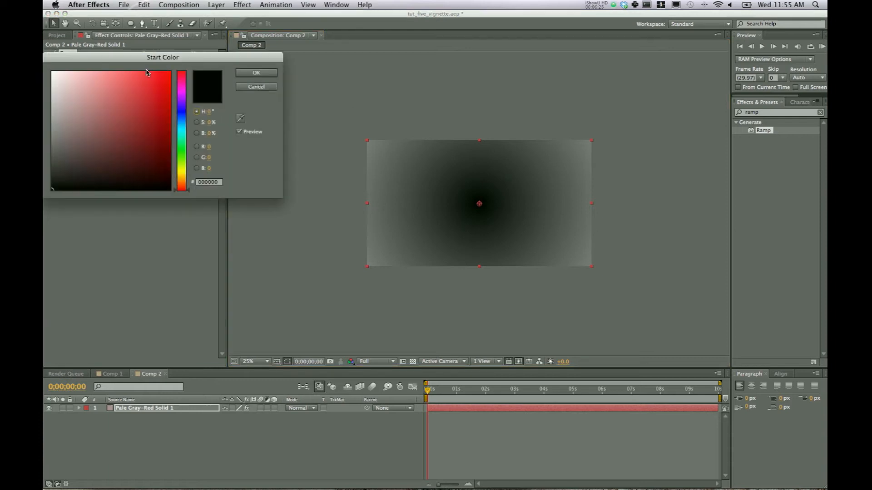
{"action": "left_click", "coordinate": [169, 123]}
{"action": "left_click", "coordinate": [247, 73]}
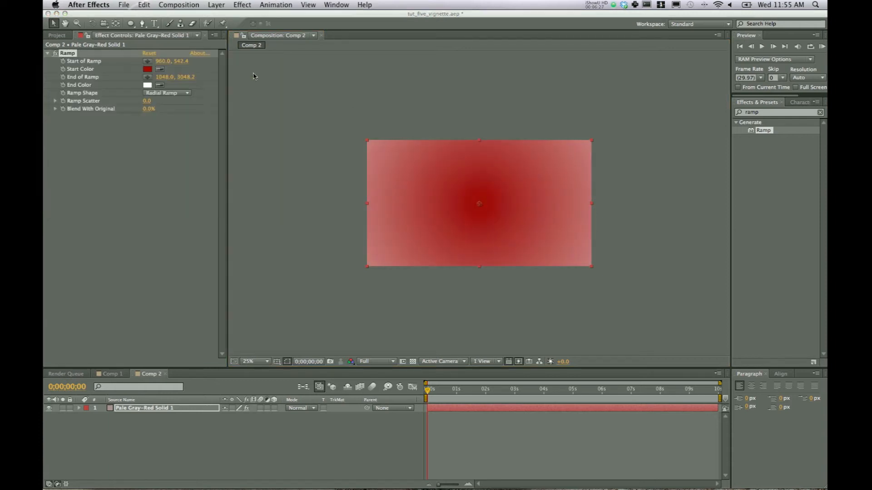
{"action": "left_click", "coordinate": [146, 84]}
{"action": "left_click_drag", "start_coordinate": [159, 139], "coordinate": [171, 190]}
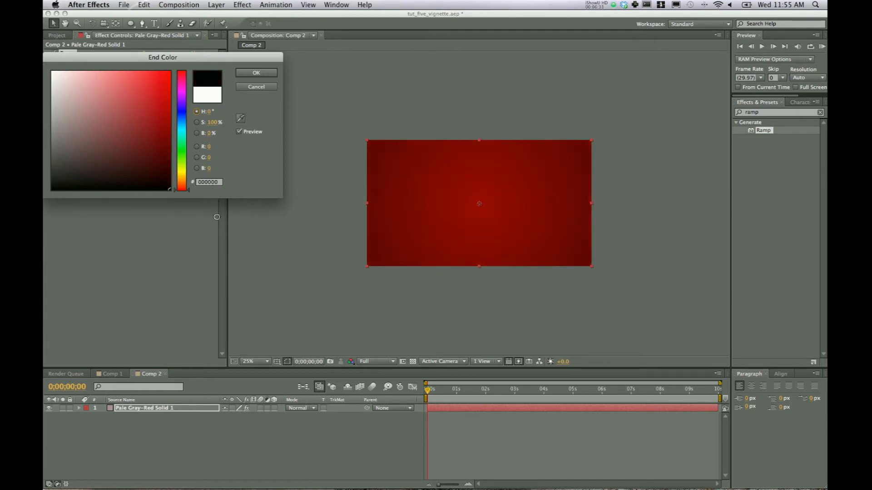
{"action": "left_click", "coordinate": [256, 73]}
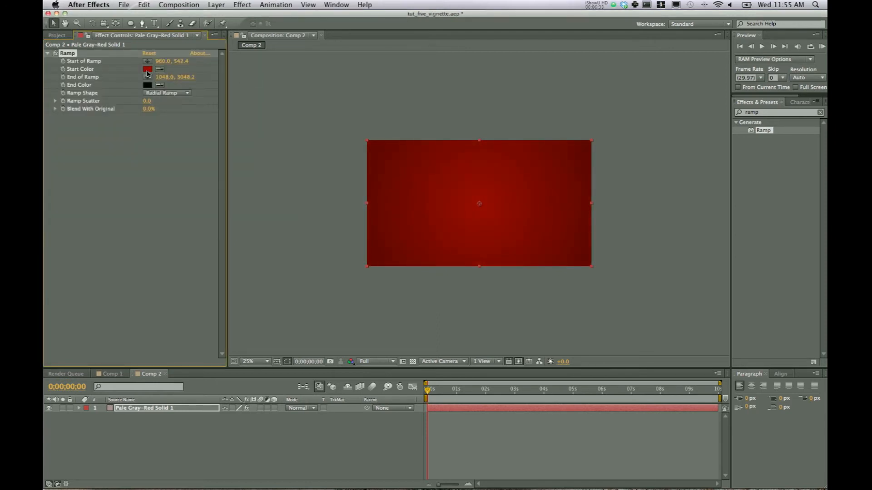
Step: Brighten the Ramp's start color to pure red, FF0000
{"action": "left_click", "coordinate": [147, 69]}
{"action": "left_click", "coordinate": [170, 72]}
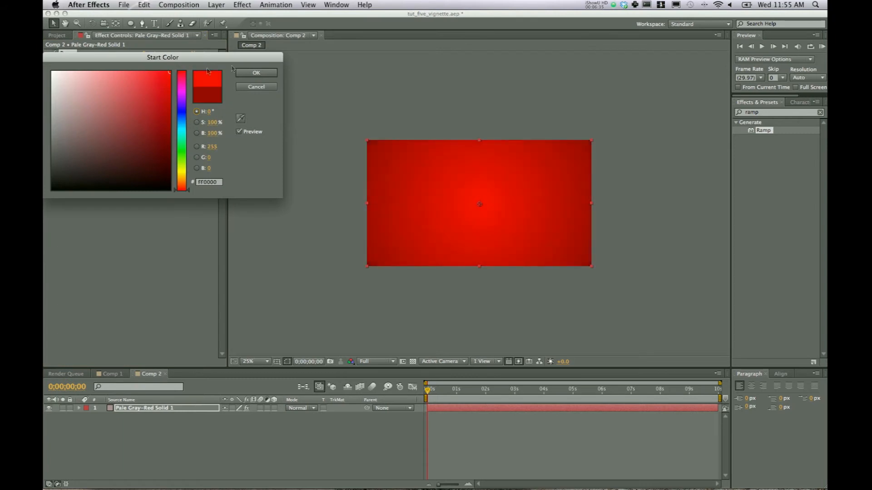
{"action": "left_click", "coordinate": [256, 74]}
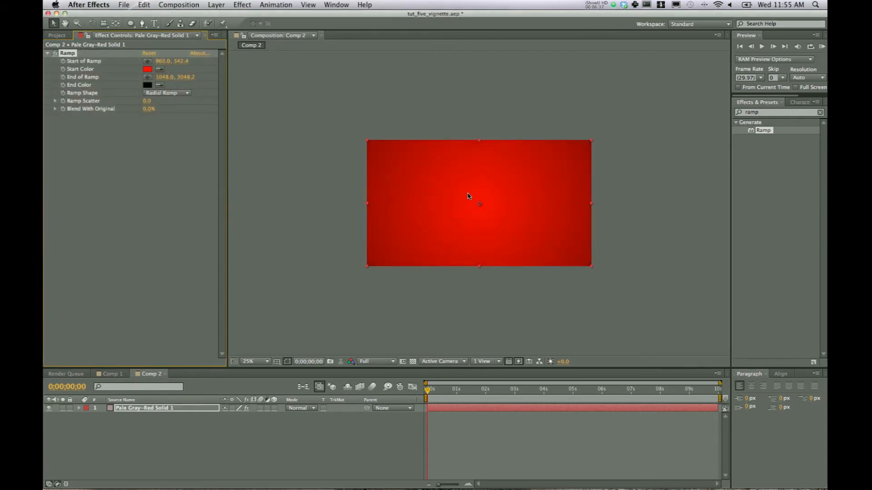
Step: Try the Ramp's start point at the frame's right edge, about 1934, 542, and return it to the centre
{"action": "key", "text": "period"}
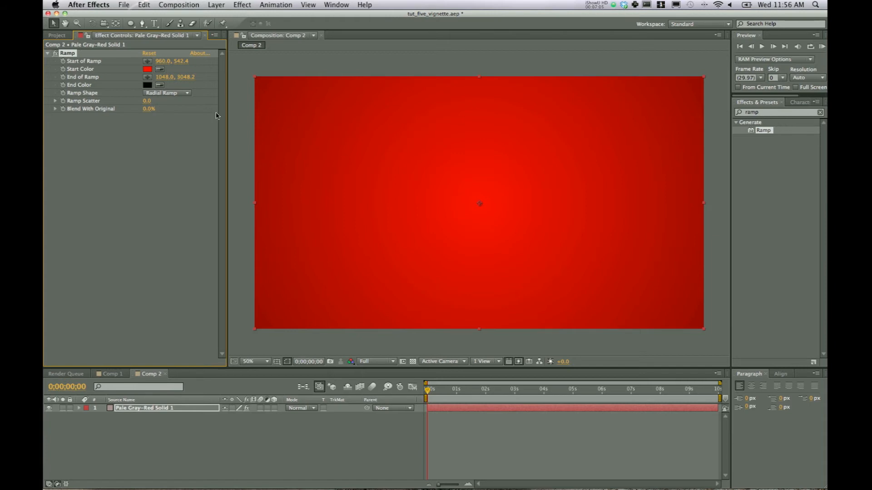
{"action": "left_click_drag", "start_coordinate": [481, 208], "coordinate": [710, 208]}
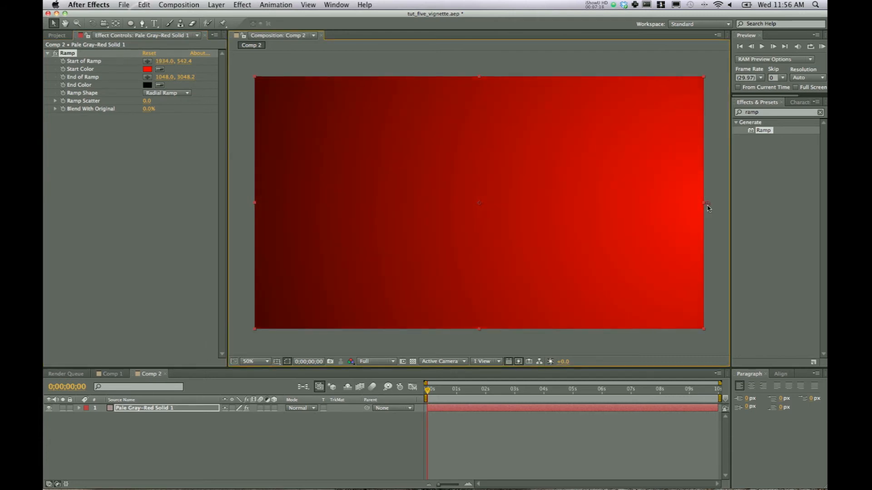
{"action": "left_click_drag", "start_coordinate": [708, 207], "coordinate": [481, 207]}
{"action": "left_click", "coordinate": [154, 23]}
{"action": "left_click", "coordinate": [489, 182]}
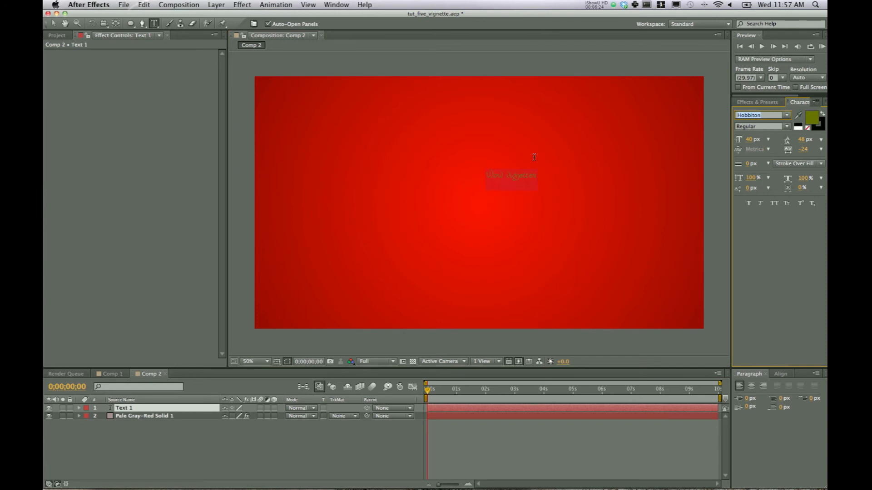
{"action": "left_click", "coordinate": [141, 409]}
{"action": "key", "text": "Delete"}
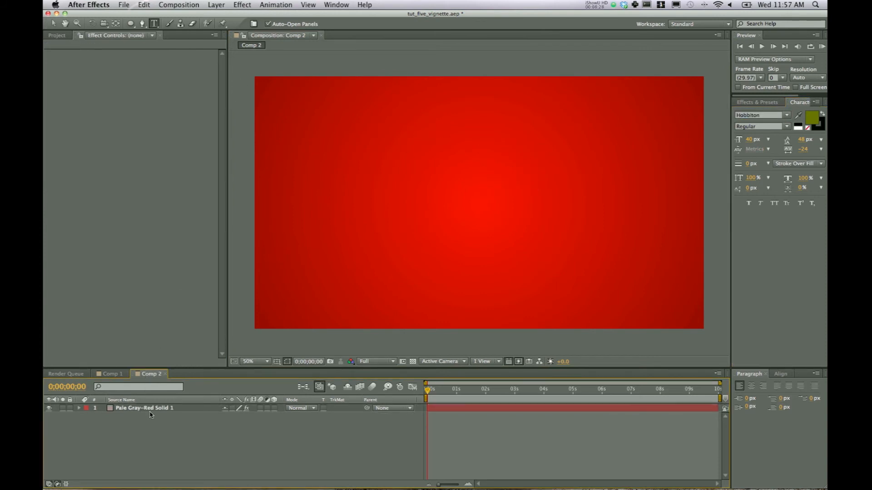
Step: Delete the Ramp effect from the pale gray-red solid
{"action": "left_click", "coordinate": [147, 409]}
{"action": "left_click", "coordinate": [68, 54]}
{"action": "key", "text": "Delete"}
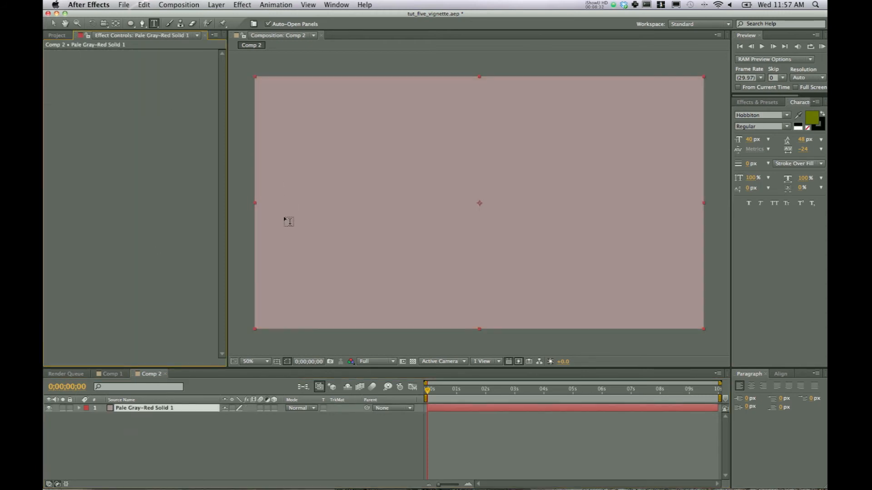
Step: Create a full-frame 1920 by 1080 solid layer in black above the pale gray-red solid
{"action": "left_click", "coordinate": [216, 4]}
{"action": "mouse_move", "coordinate": [220, 17]}
{"action": "left_click", "coordinate": [375, 28]}
{"action": "left_click", "coordinate": [146, 215]}
{"action": "left_click", "coordinate": [143, 197]}
{"action": "left_click", "coordinate": [257, 72]}
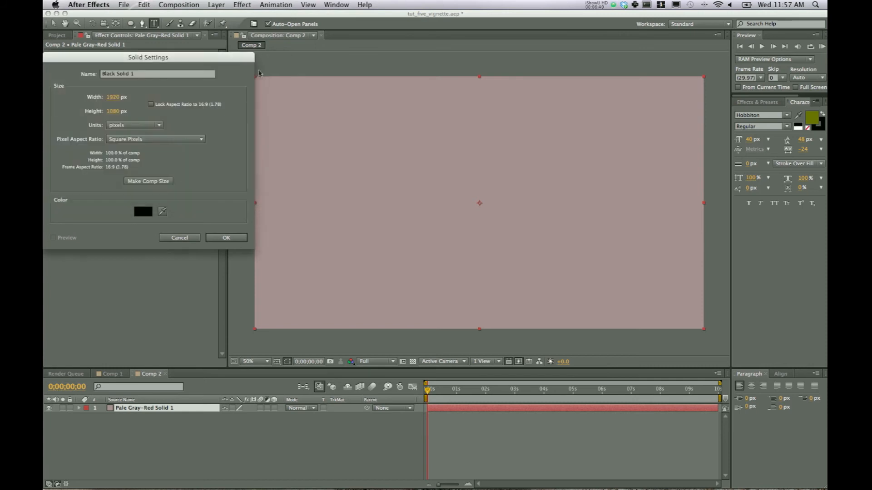
{"action": "left_click", "coordinate": [221, 238]}
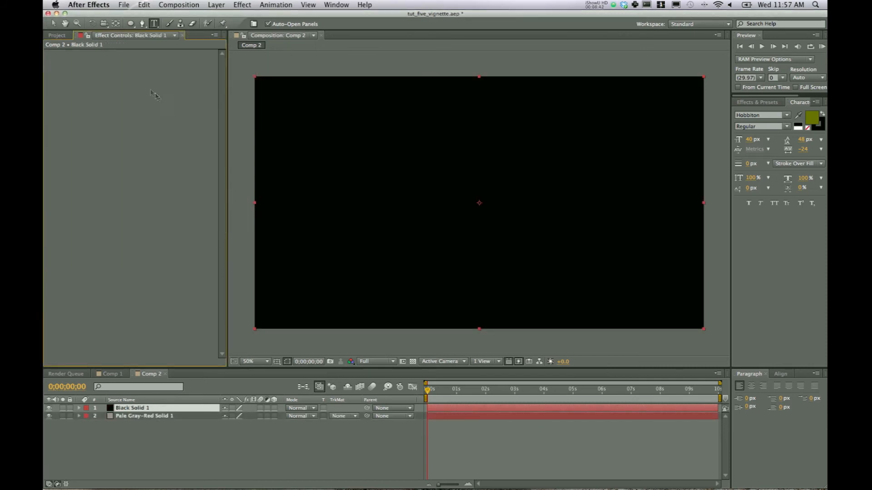
Step: Add a full-frame elliptical mask to the black solid and set its mode to Subtract
{"action": "double_click", "coordinate": [130, 24]}
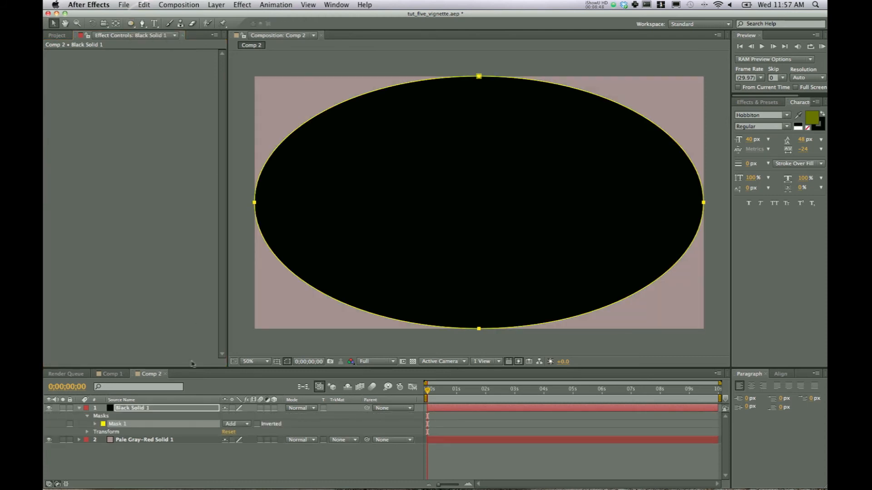
{"action": "left_click", "coordinate": [234, 424]}
{"action": "left_click", "coordinate": [242, 445]}
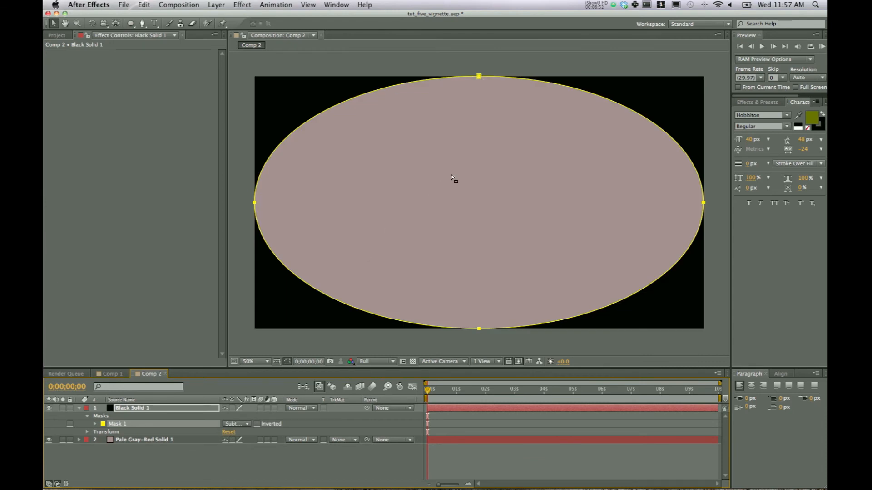
Step: Try the ellipse mask in Add mode with Inverted enabled, and restore it to Subtract with Inverted off
{"action": "left_click", "coordinate": [242, 425]}
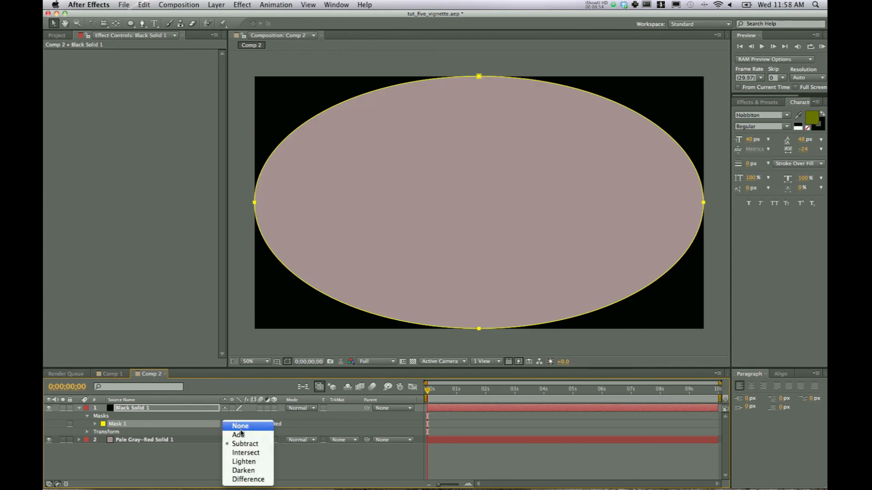
{"action": "left_click", "coordinate": [240, 434]}
{"action": "left_click", "coordinate": [257, 424]}
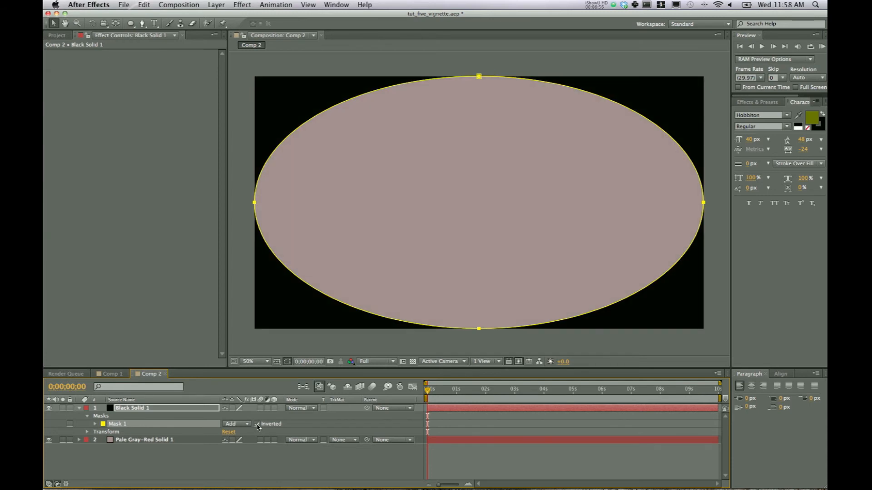
{"action": "left_click", "coordinate": [239, 427]}
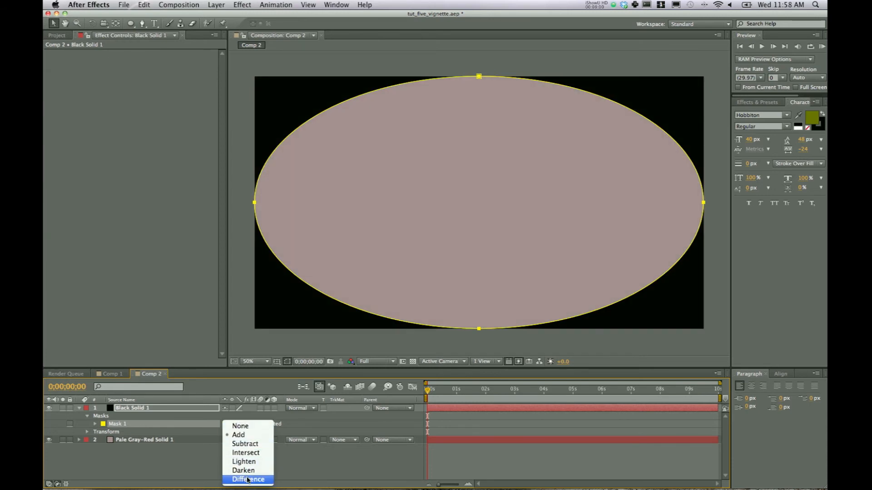
{"action": "left_click", "coordinate": [301, 425]}
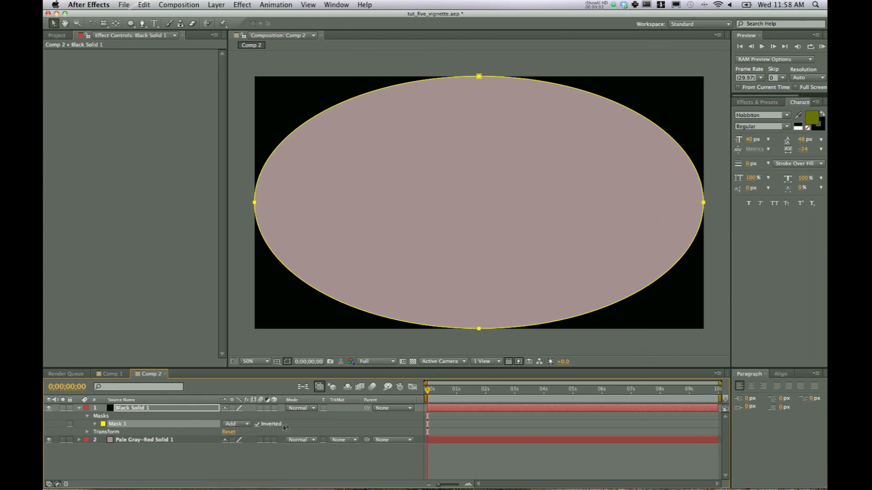
{"action": "left_click", "coordinate": [240, 424]}
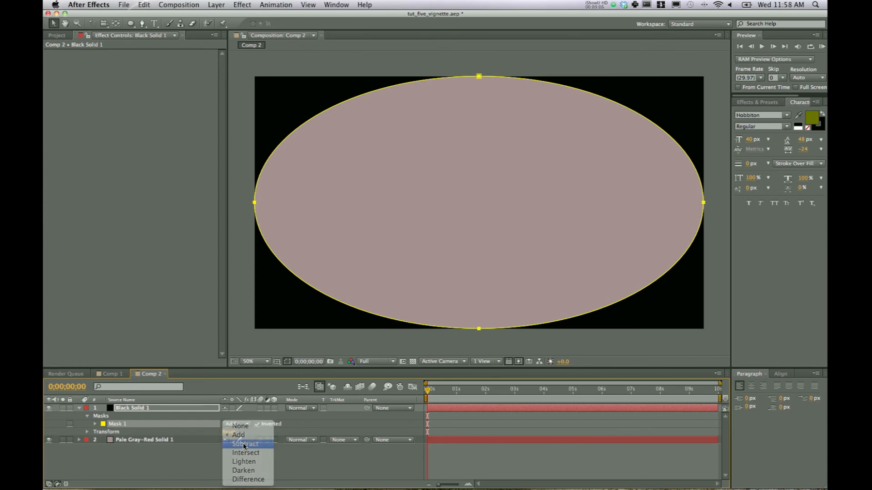
{"action": "left_click", "coordinate": [242, 443]}
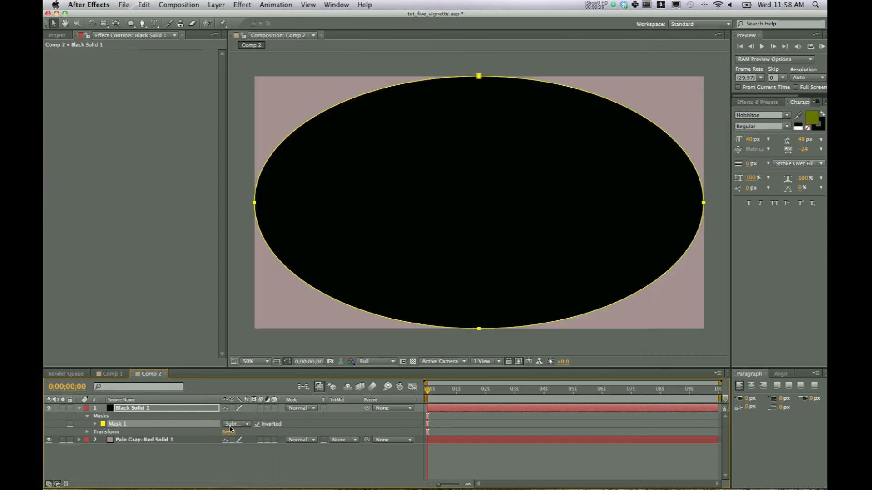
{"action": "left_click", "coordinate": [257, 425]}
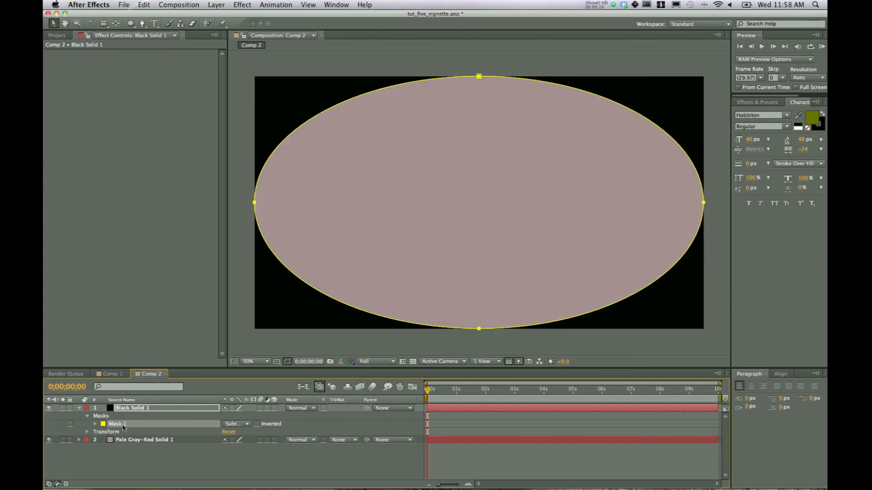
Step: Set the ellipse mask's Mask Feather to 545 pixels and its Mask Expansion to 165 pixels
{"action": "left_click", "coordinate": [95, 424]}
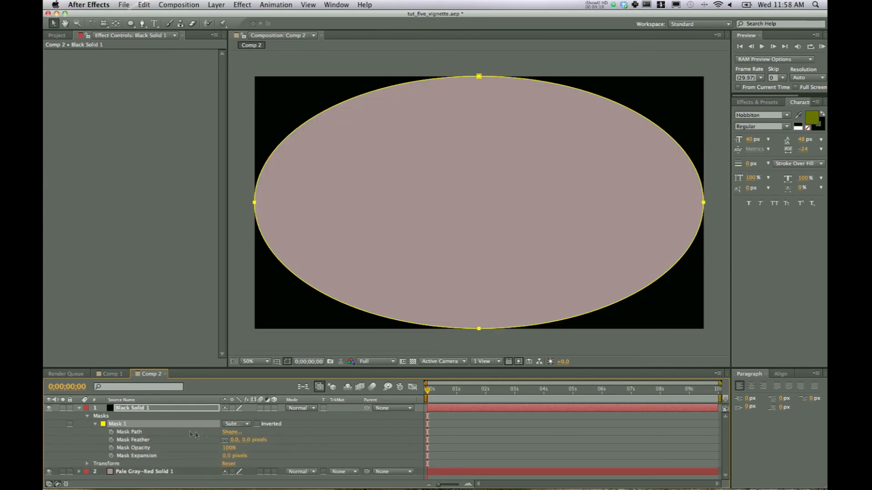
{"action": "left_click_drag", "start_coordinate": [234, 440], "coordinate": [492, 444]}
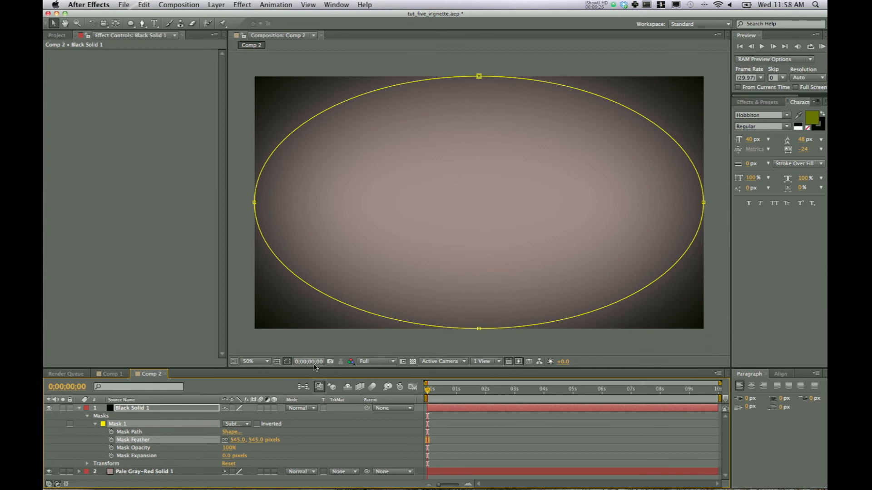
{"action": "left_click_drag", "start_coordinate": [225, 456], "coordinate": [287, 455]}
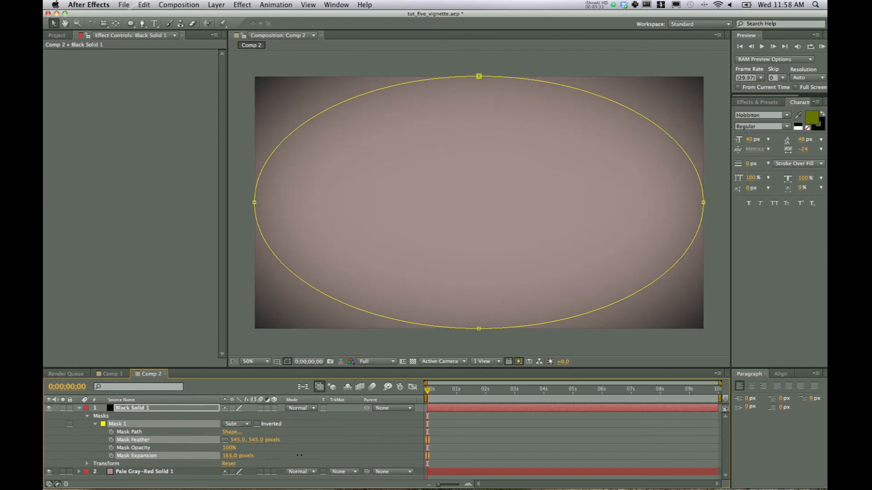
{"action": "left_click_drag", "start_coordinate": [299, 455], "coordinate": [299, 455]}
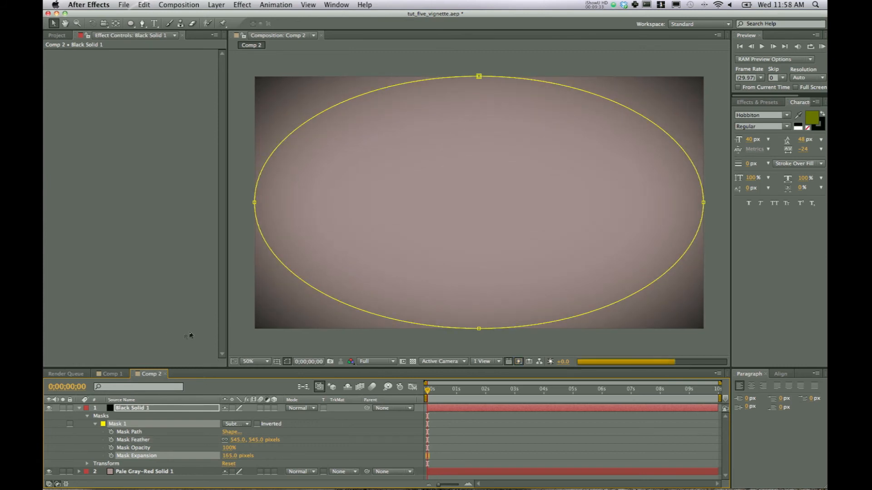
Step: Scale the black solid layer up to 139%
{"action": "left_click", "coordinate": [145, 411]}
{"action": "key", "text": "s"}
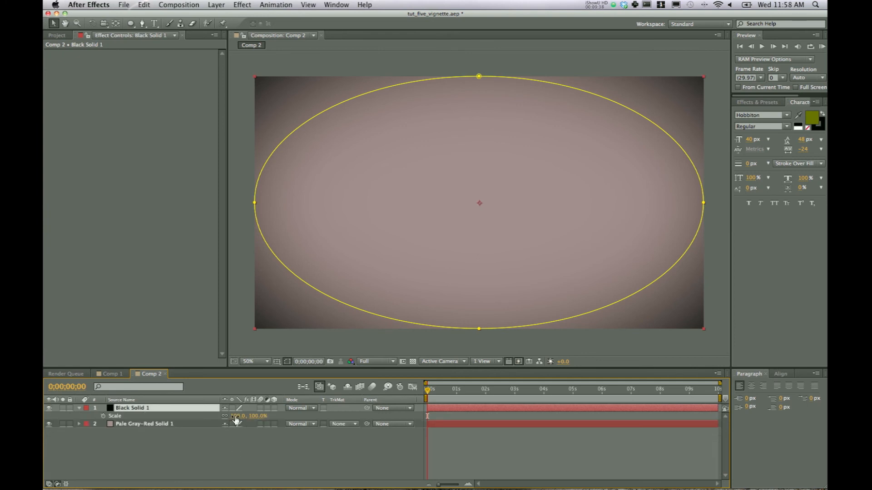
{"action": "left_click_drag", "start_coordinate": [235, 419], "coordinate": [249, 417]}
Step: Reveal the black solid's mask properties and set the Mask Feather to 643 pixels
{"action": "left_click", "coordinate": [141, 411]}
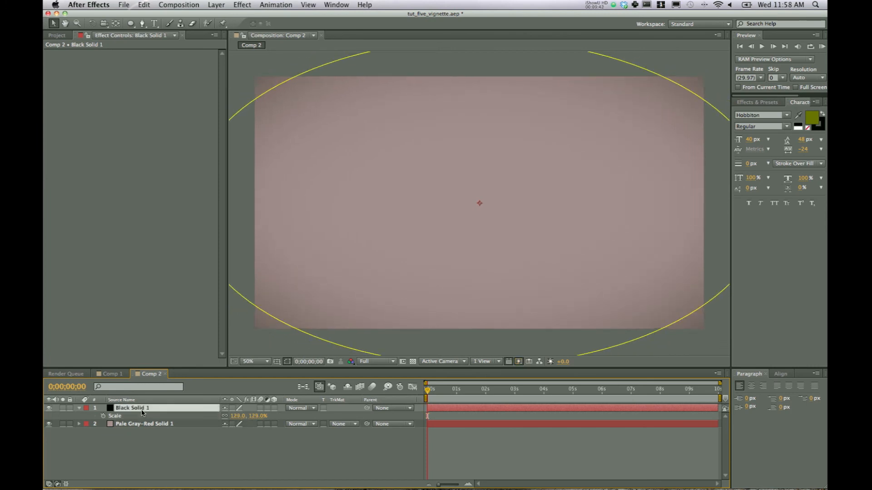
{"action": "key", "text": "m"}
{"action": "key", "text": "m"}
{"action": "key", "text": "m"}
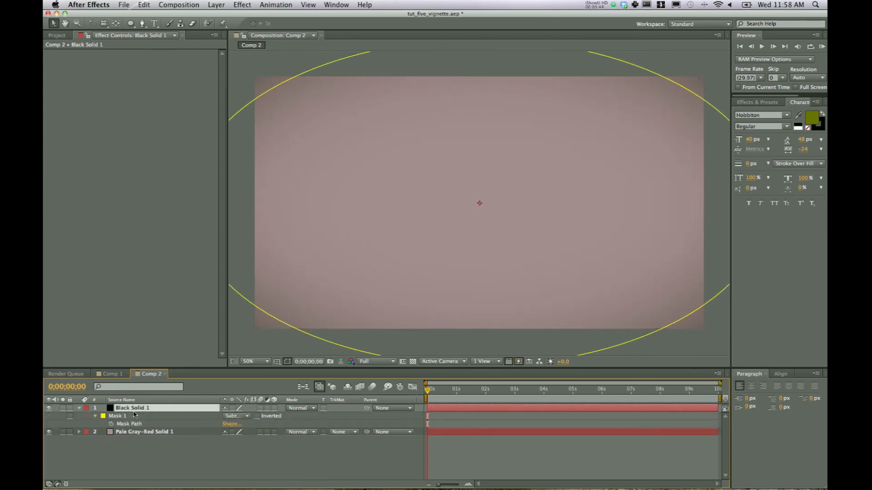
{"action": "key", "text": "m"}
{"action": "left_click_drag", "start_coordinate": [237, 431], "coordinate": [143, 433]}
{"action": "left_click_drag", "start_coordinate": [206, 432], "coordinate": [203, 432]}
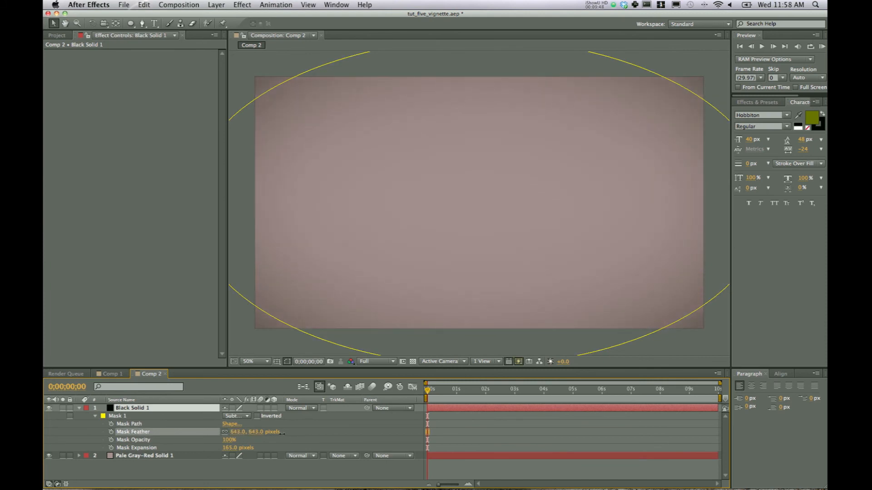
Step: Set the black solid's Mask Feather to 467 pixels and Mask Expansion to 34 pixels, and deselect the layer
{"action": "left_click_drag", "start_coordinate": [229, 448], "coordinate": [175, 449]}
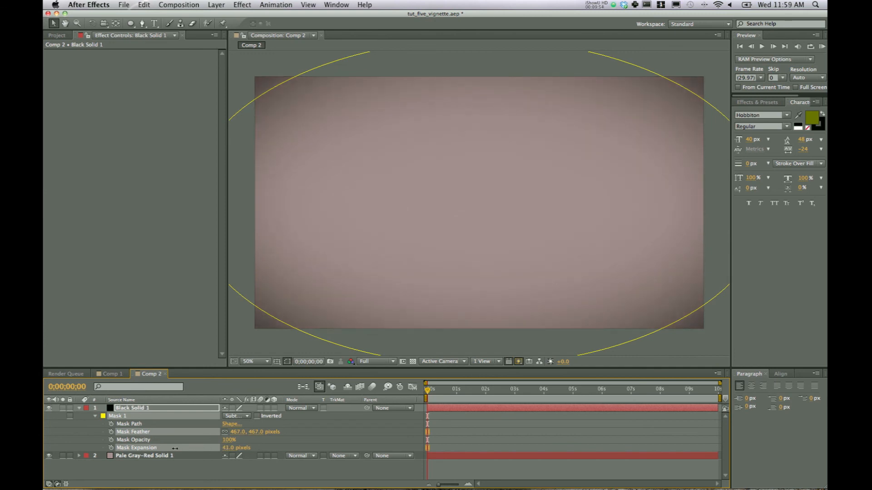
{"action": "left_click_drag", "start_coordinate": [172, 448], "coordinate": [171, 449]}
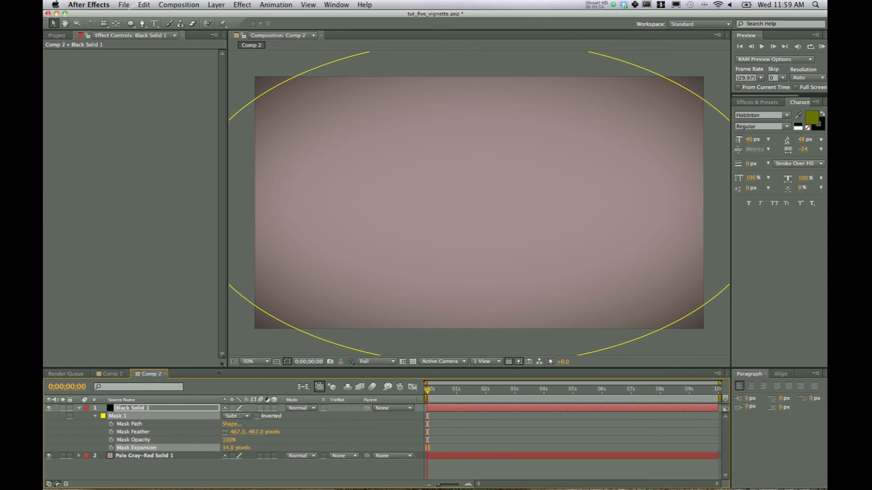
{"action": "left_click", "coordinate": [240, 339]}
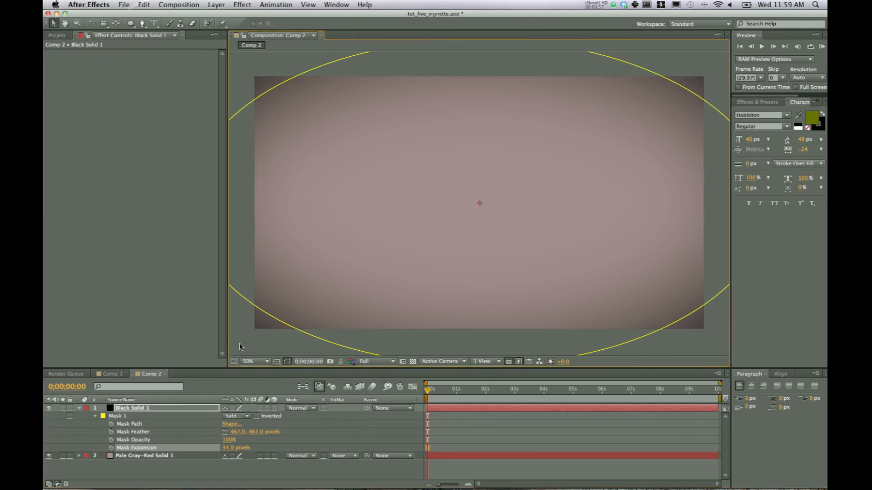
{"action": "left_click", "coordinate": [318, 445]}
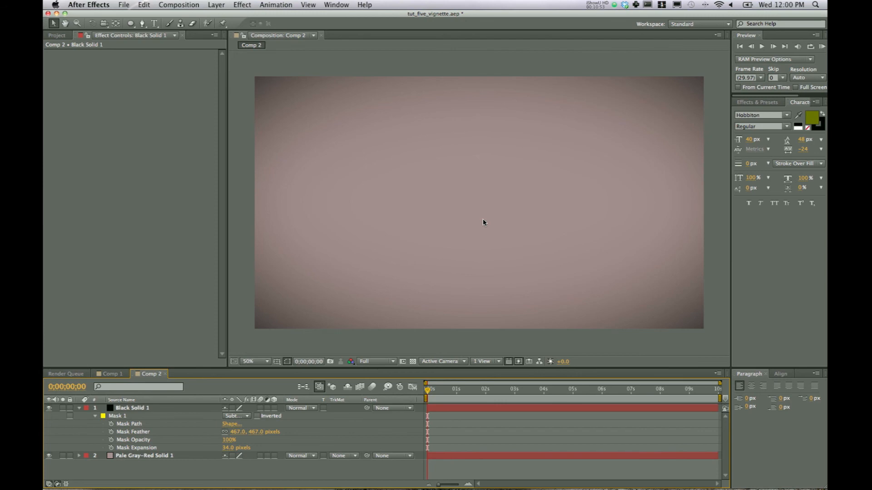
Step: Switch to Comp 1 and deselect Adjustment Layer 2 to view the leather texture vignette without its mask outline
{"action": "left_click", "coordinate": [109, 373]}
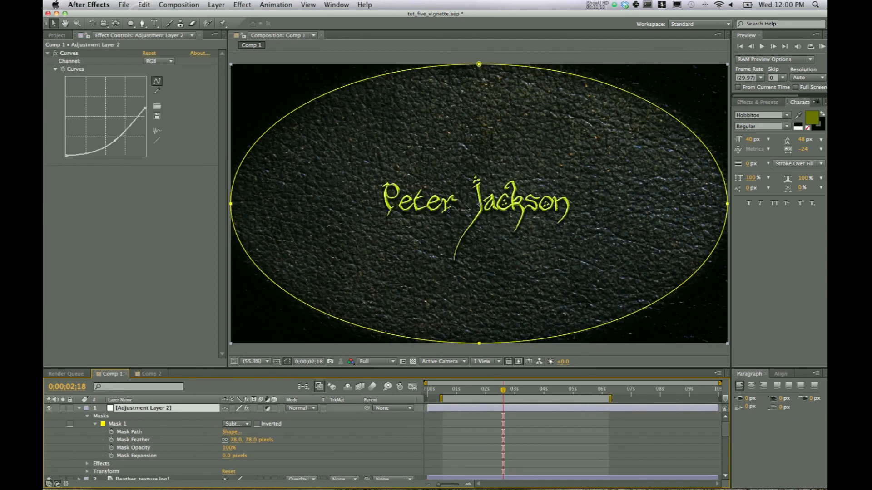
{"action": "left_click", "coordinate": [684, 353]}
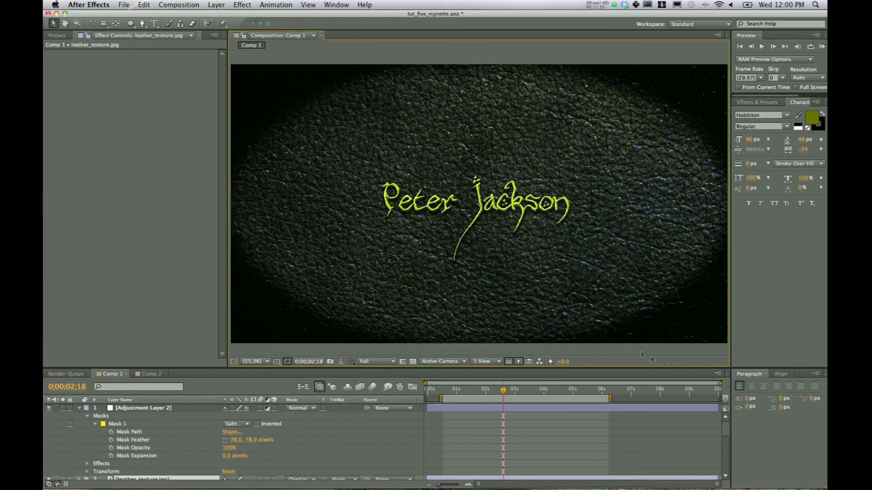
{"action": "left_click", "coordinate": [597, 7]}
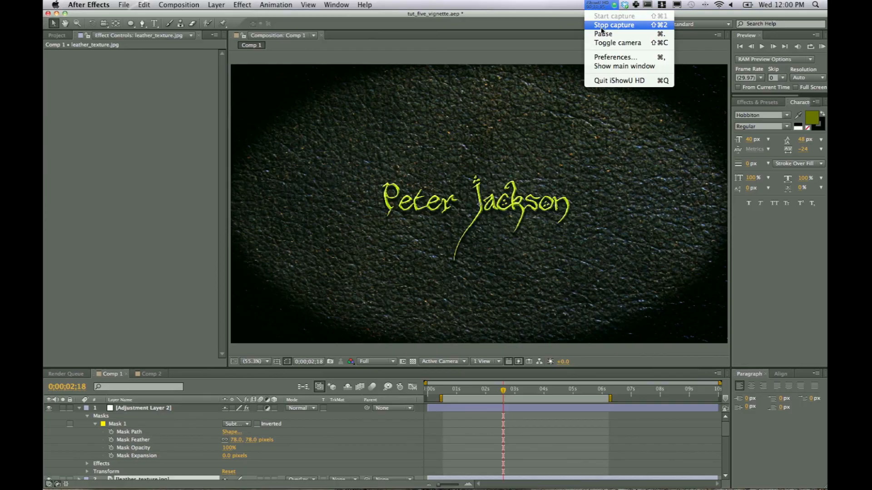
{"action": "left_click", "coordinate": [599, 22]}
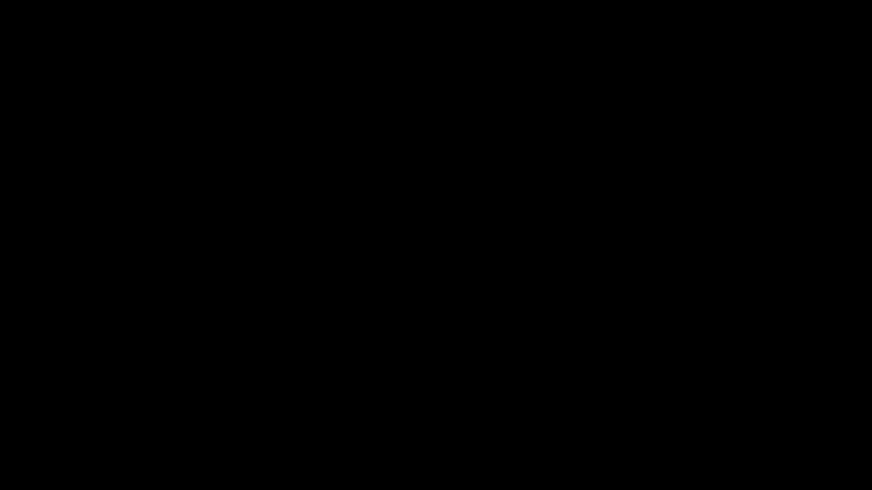